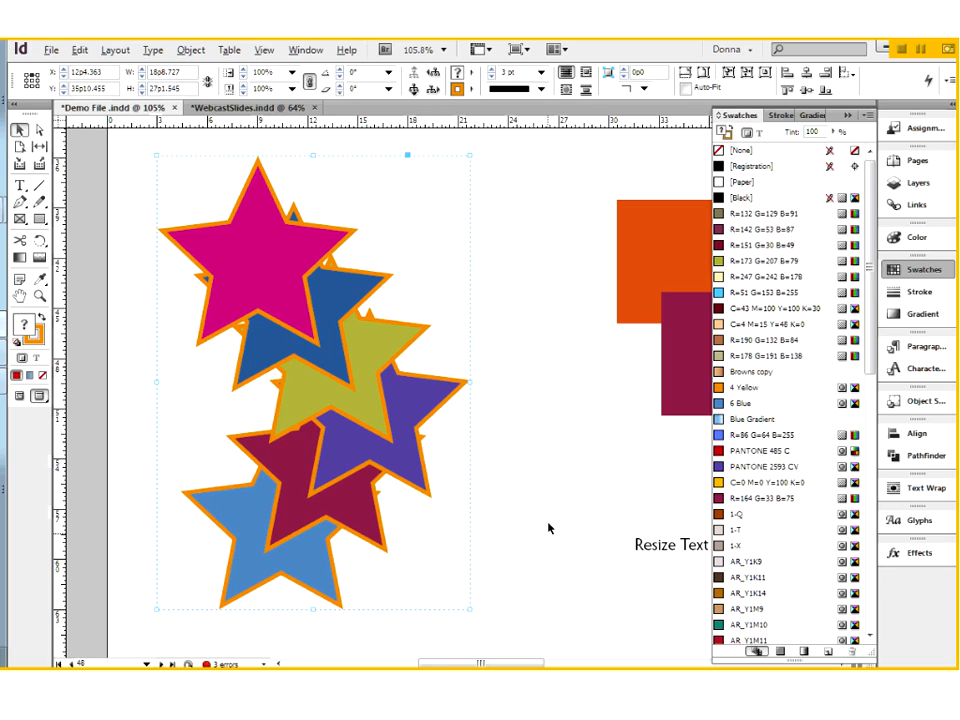
# - Try moving the whole star group to the right as one object, and undo the move
pyautogui.click(548, 528)
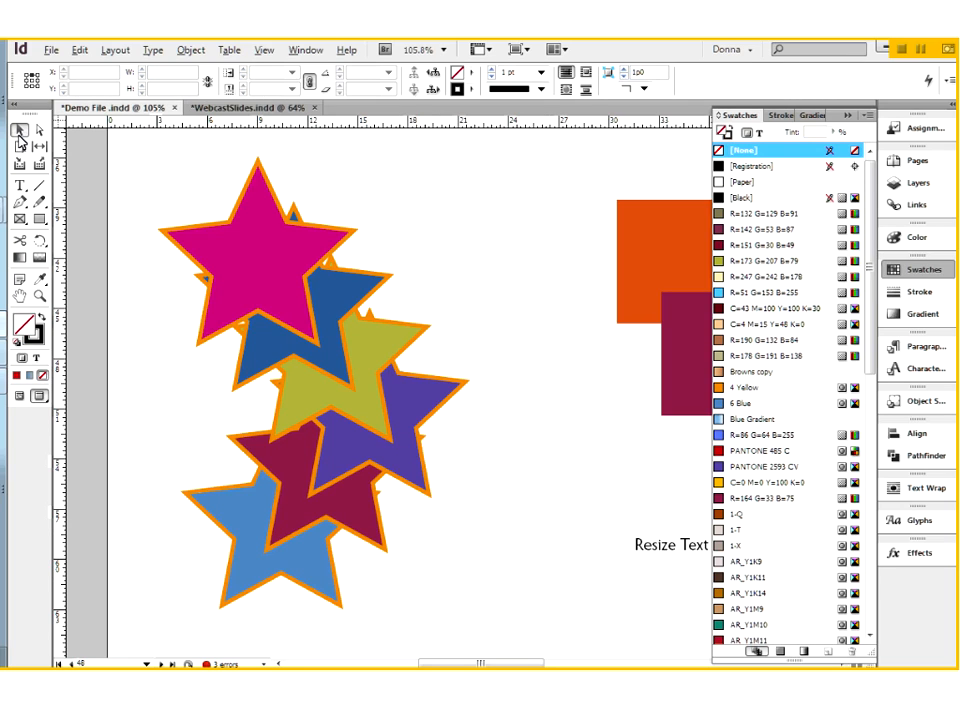
pyautogui.click(238, 248)
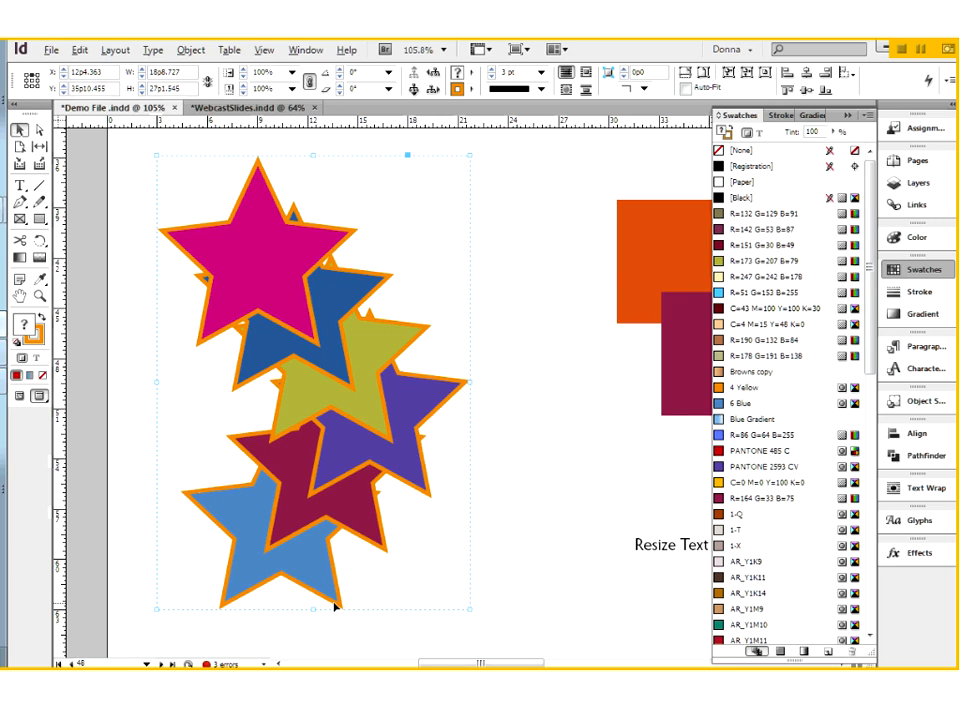
pyautogui.moveTo(265, 240); pyautogui.dragTo(375, 237)
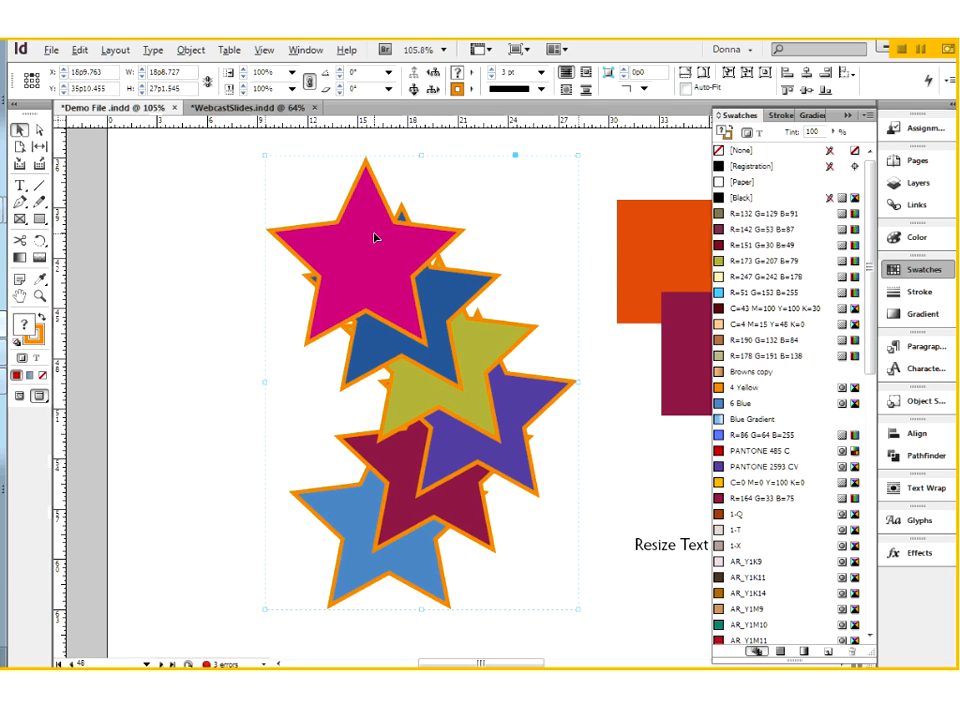
pyautogui.hotkey('ctrl', 'z')
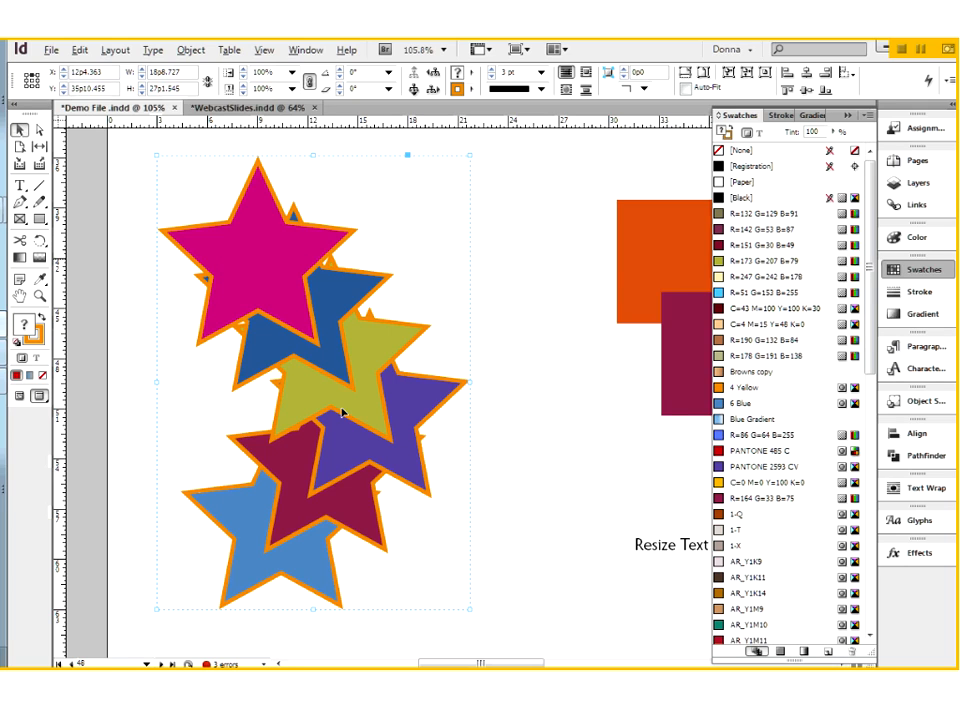
# - Select only the pink star inside the group and set its stroke colour to PANTONE 2593 CV
pyautogui.click(38, 131)
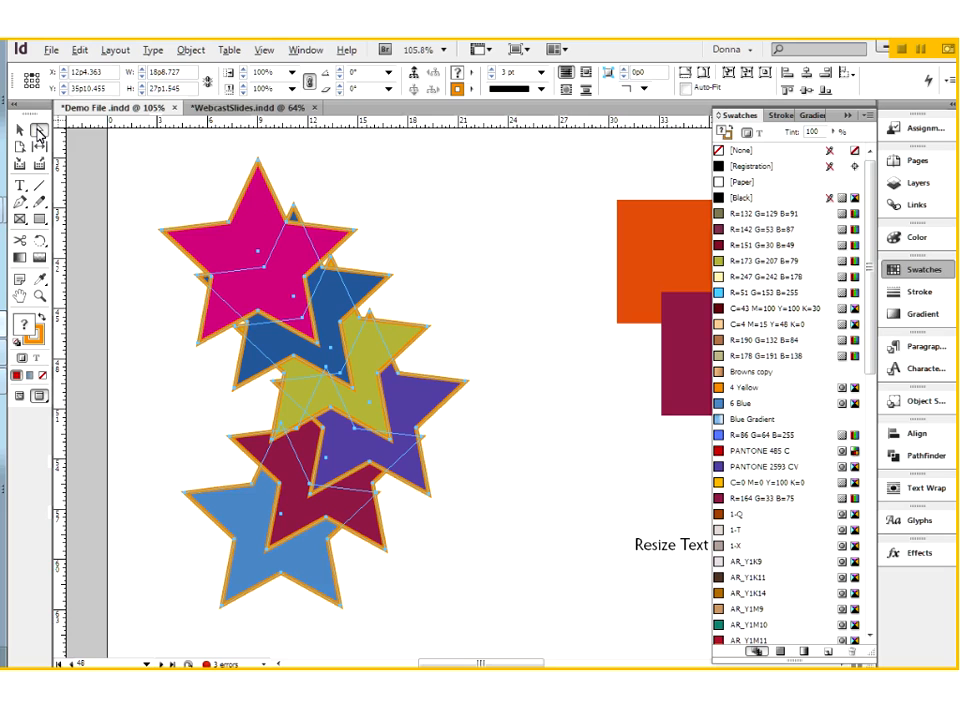
pyautogui.click(253, 261)
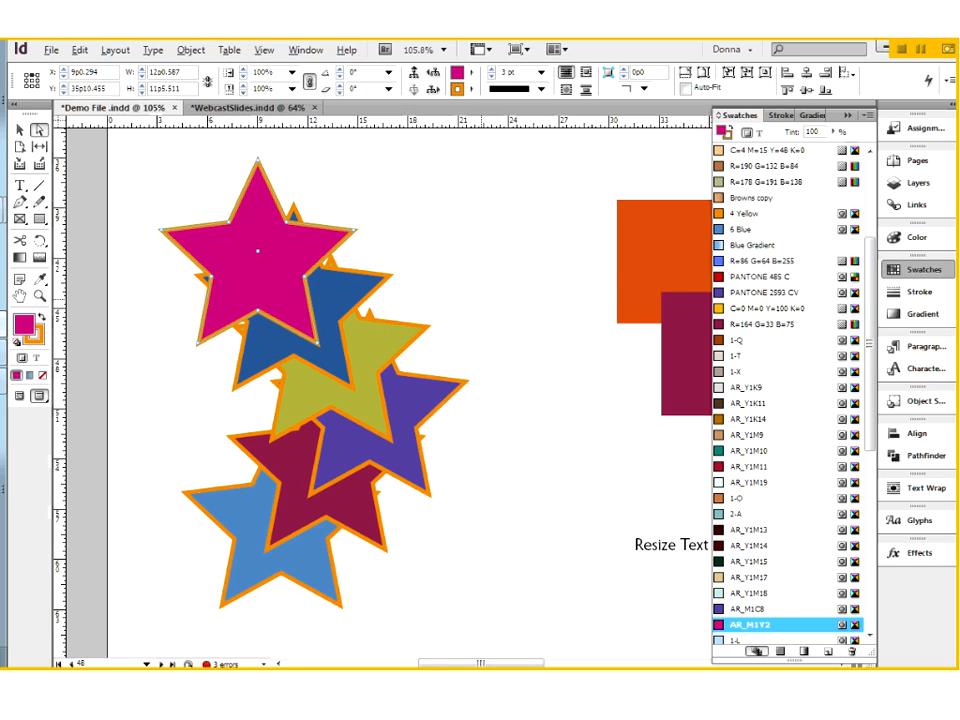
pyautogui.click(730, 136)
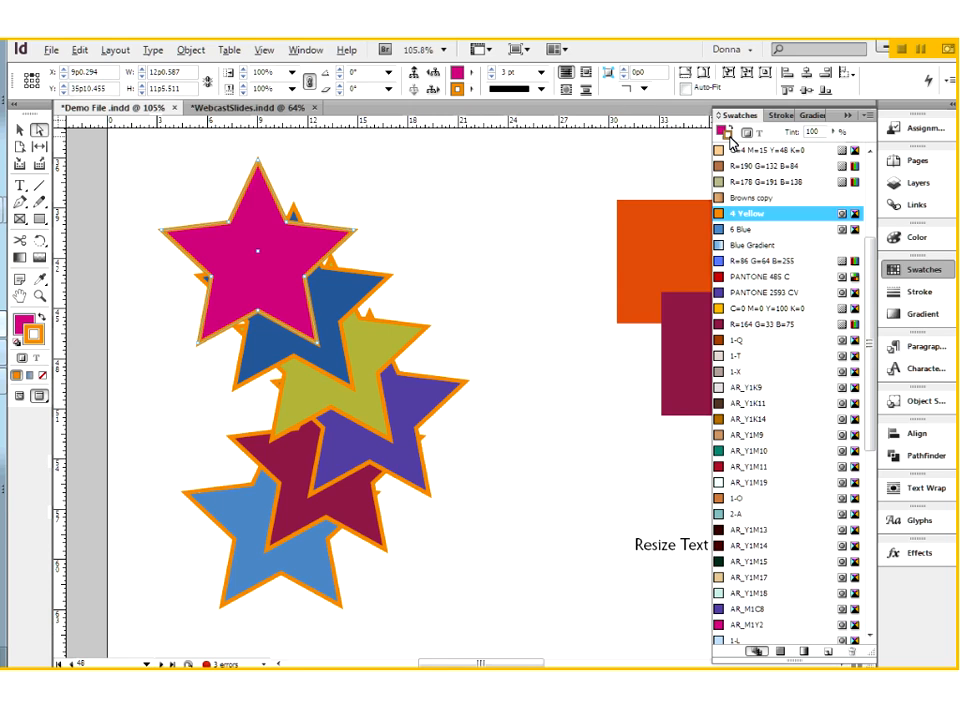
pyautogui.click(722, 293)
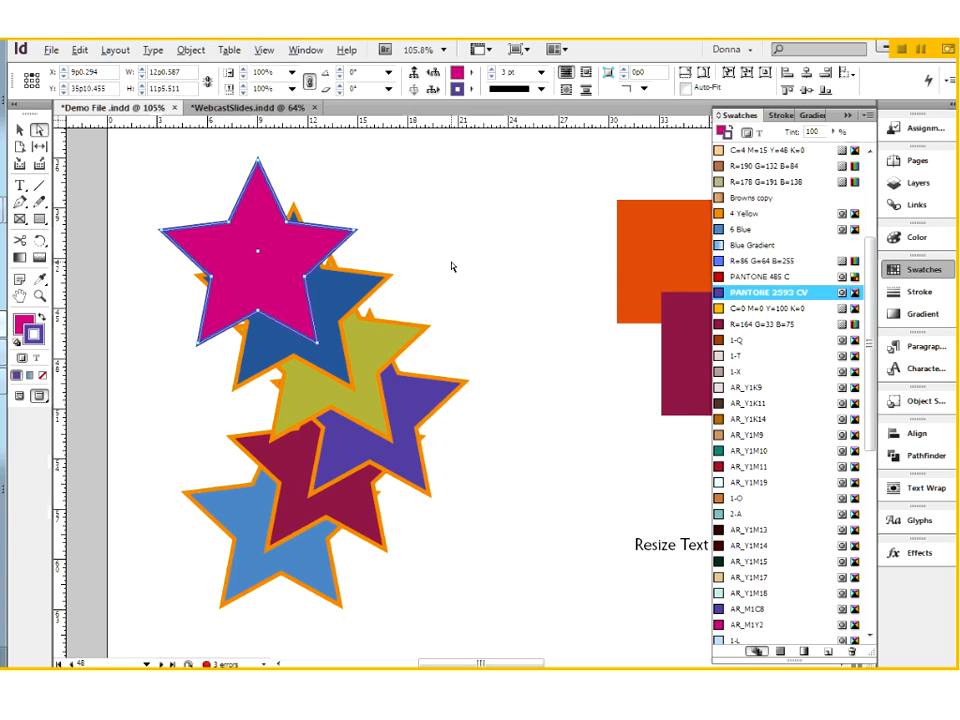
pyautogui.click(413, 246)
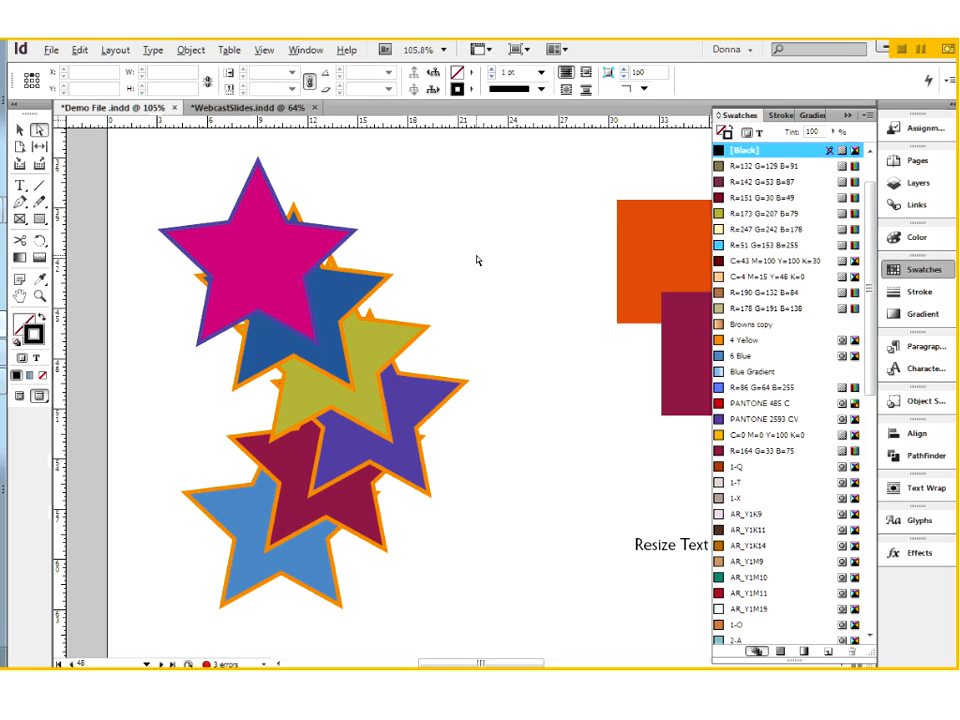
# - Try scaling the moved star group down as a unit, undo the scaling, and reposition the group near the page's left side
pyautogui.click(19, 130)
pyautogui.click(399, 437)
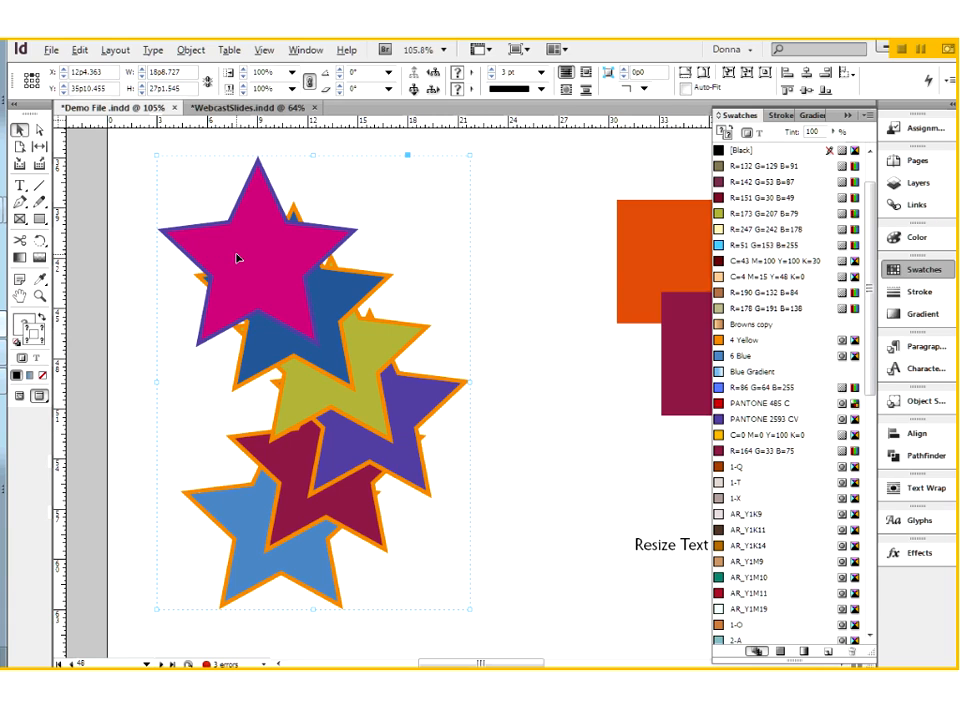
pyautogui.moveTo(369, 347); pyautogui.dragTo(556, 370)
pyautogui.moveTo(564, 163); pyautogui.dragTo(462, 308)
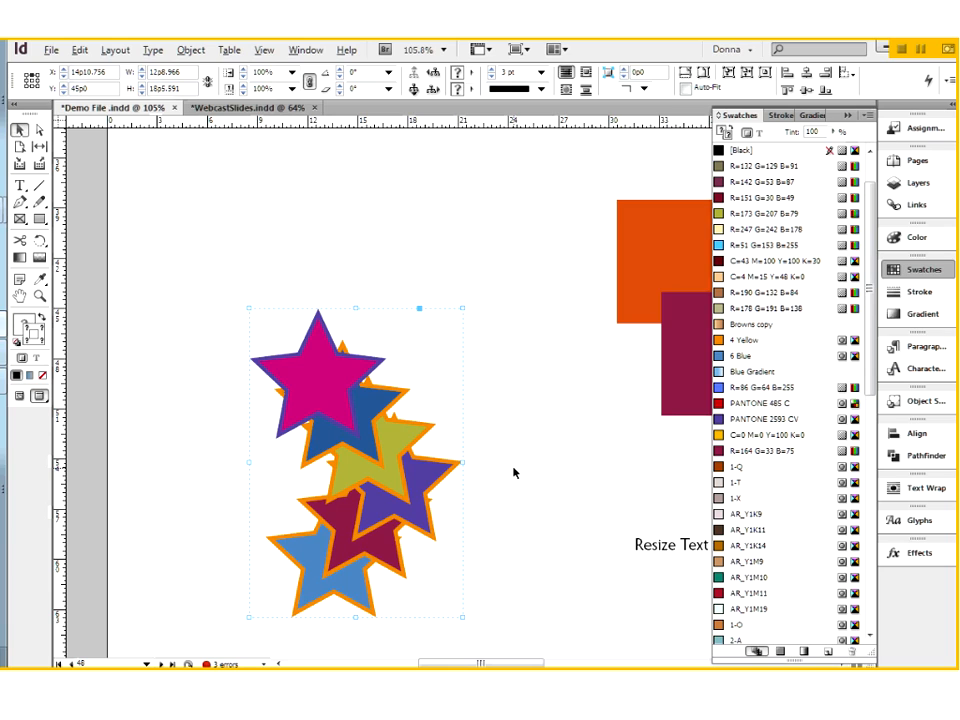
pyautogui.hotkey('ctrl', 'z')
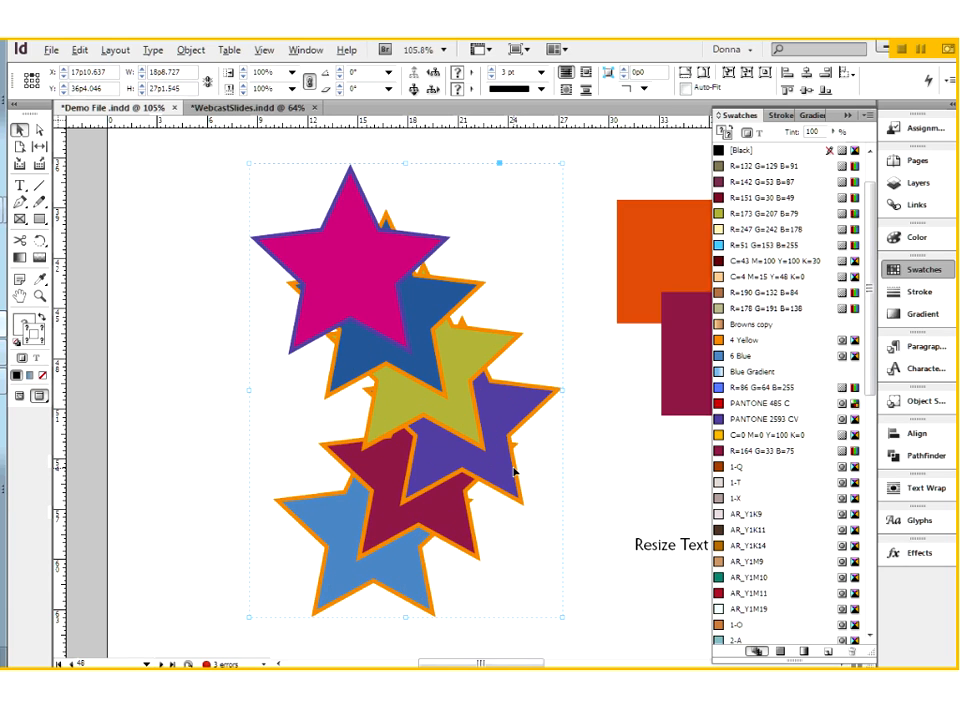
pyautogui.moveTo(444, 521); pyautogui.dragTo(357, 522)
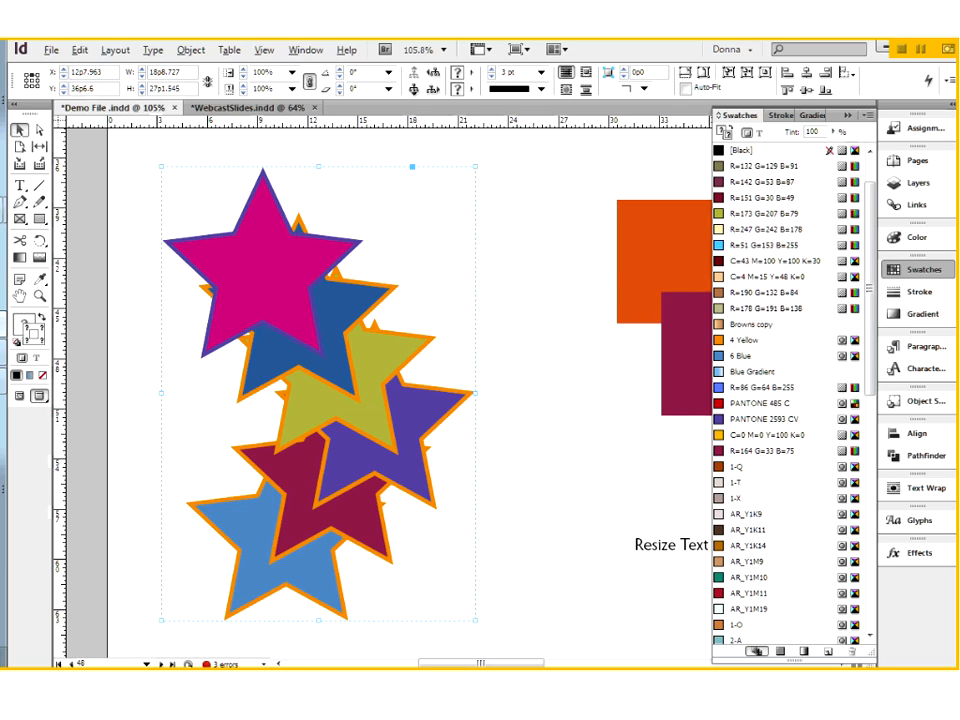
# - Move the olive green star up and right within the group and fill it with C=0 M=0 Y=100 K=0
pyautogui.doubleClick(376, 424)
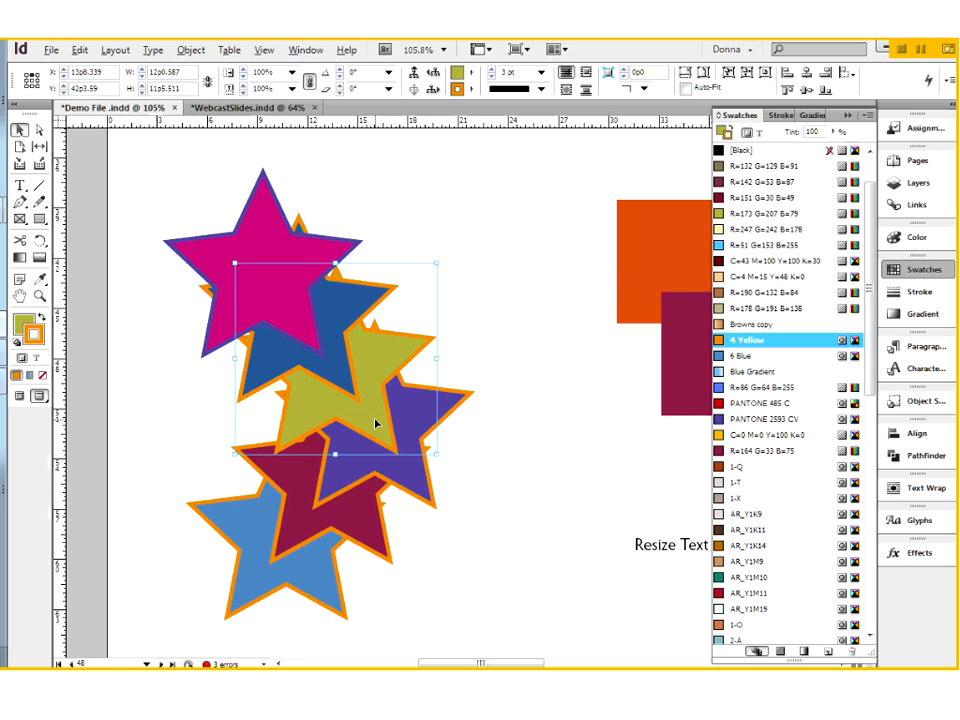
pyautogui.moveTo(376, 424); pyautogui.dragTo(483, 338)
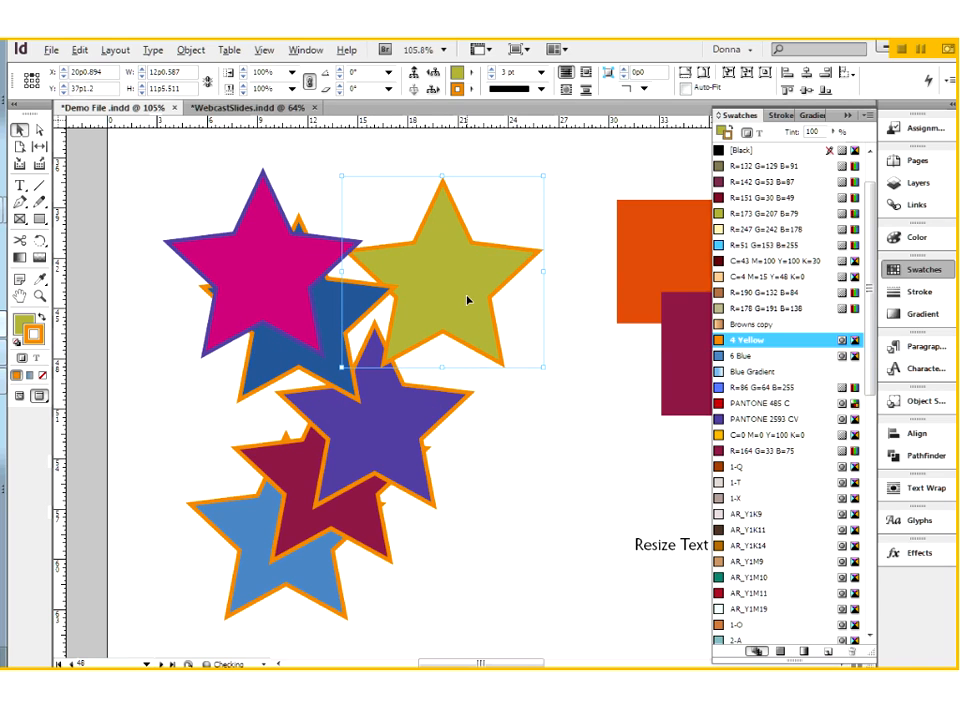
pyautogui.click(720, 132)
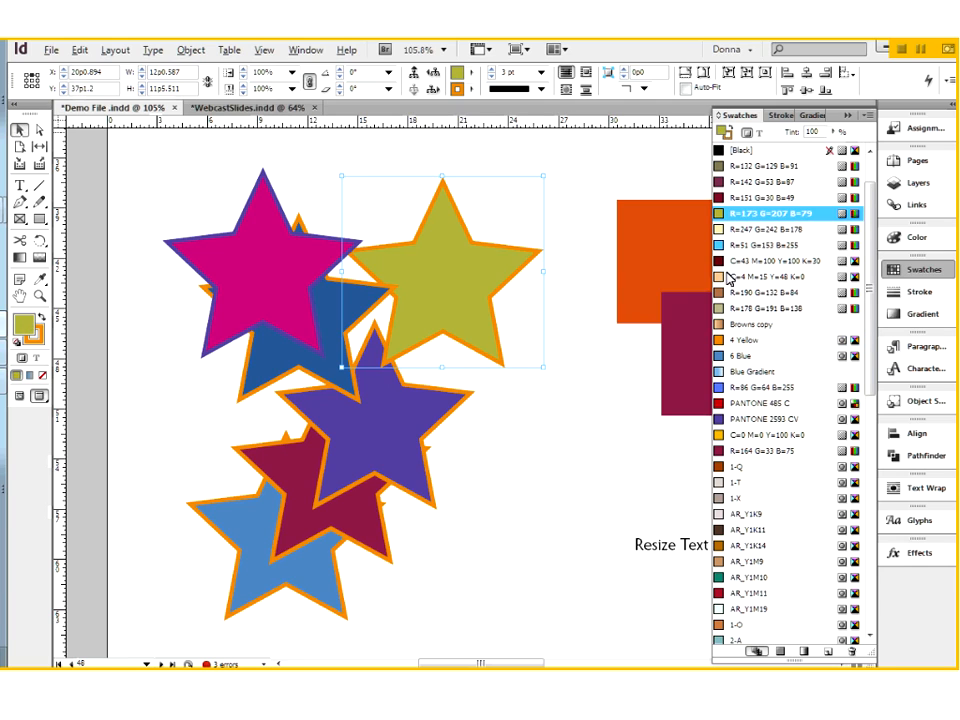
pyautogui.click(721, 341)
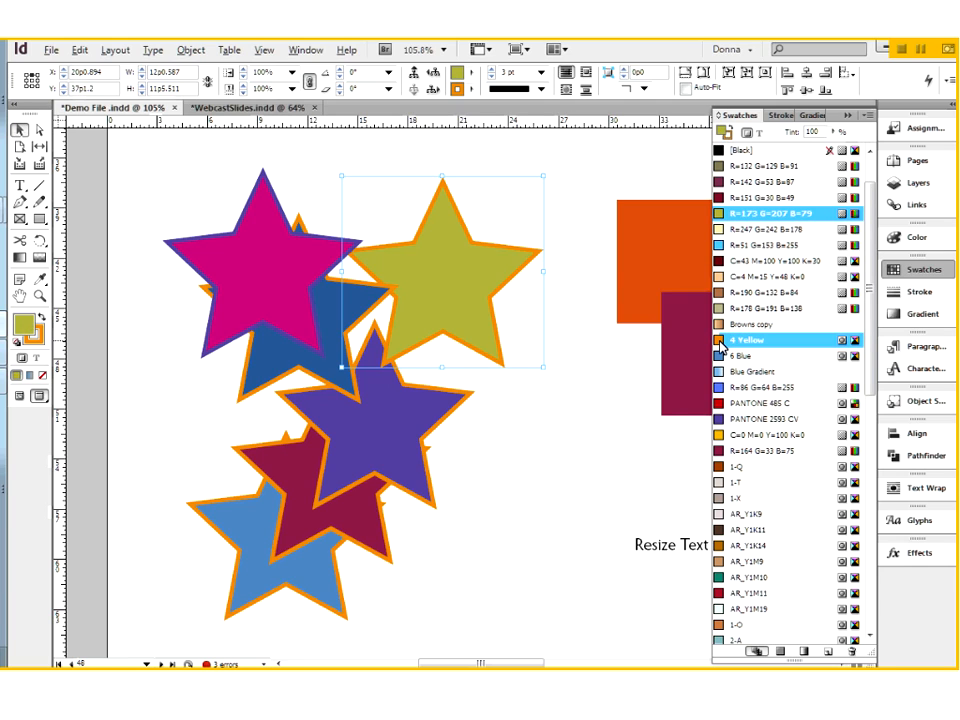
pyautogui.click(721, 437)
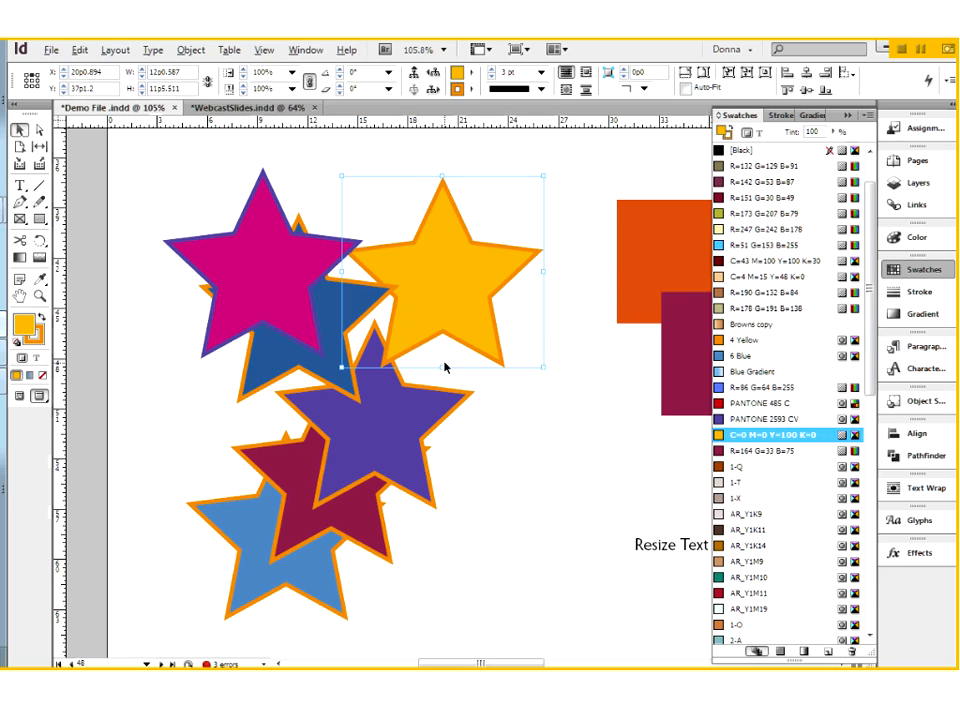
# - Move the light blue star slightly left and up within the group and fill it with Grass Green
pyautogui.click(343, 454)
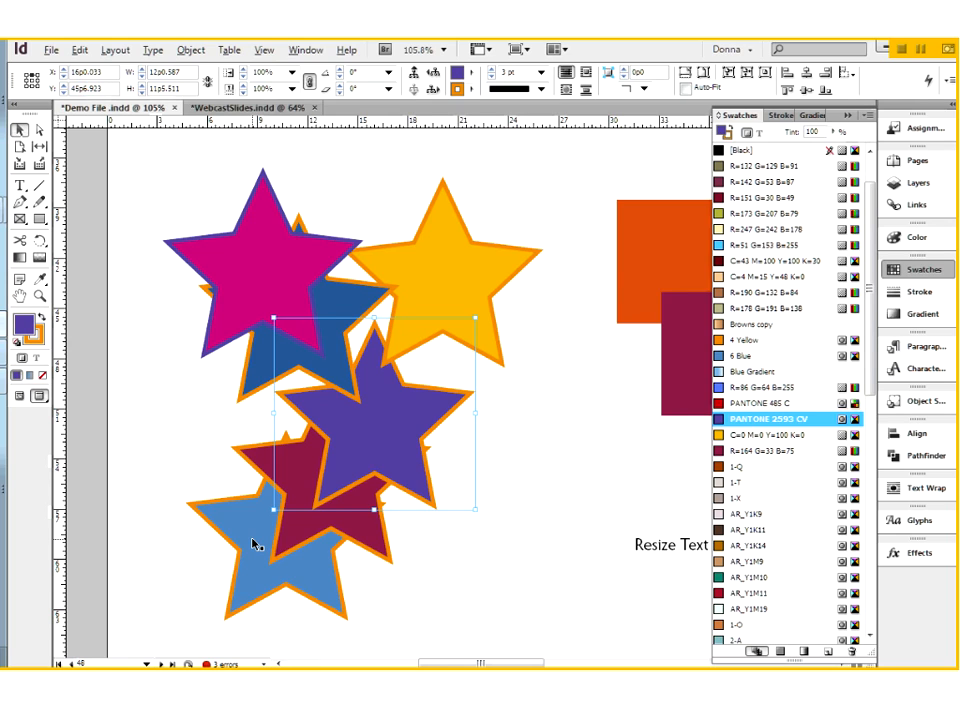
pyautogui.moveTo(258, 571); pyautogui.dragTo(204, 562)
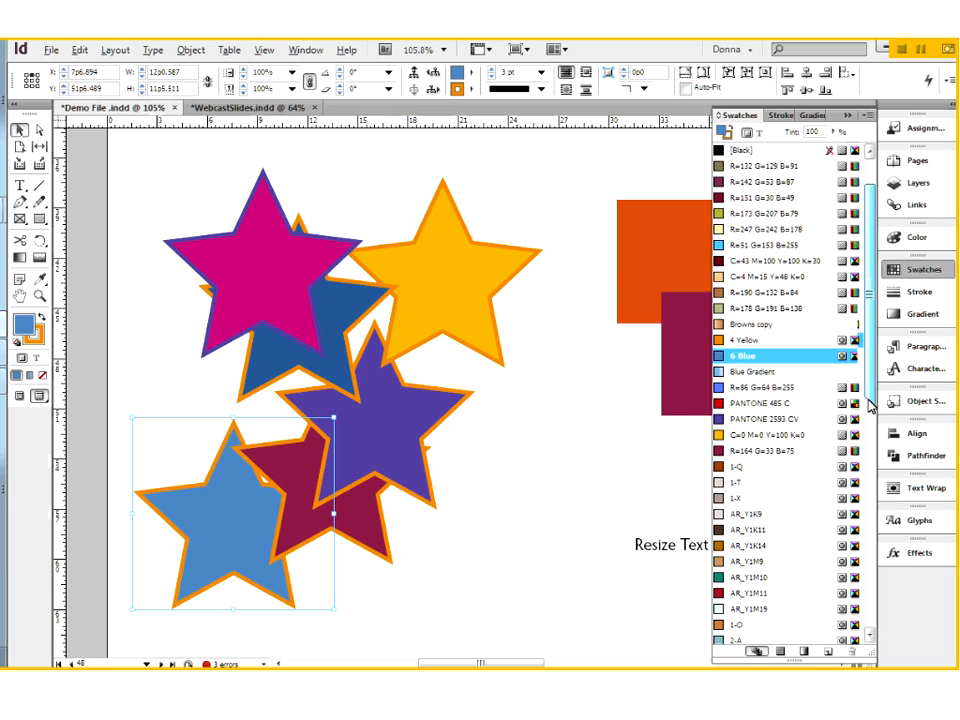
pyautogui.moveTo(870, 405); pyautogui.dragTo(871, 612)
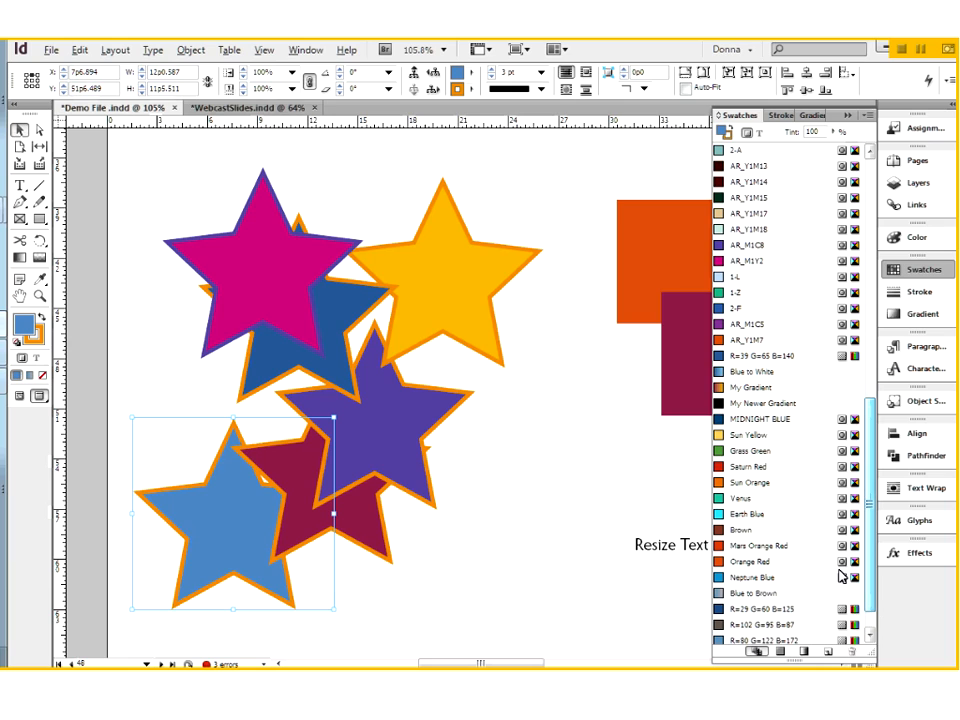
pyautogui.click(720, 458)
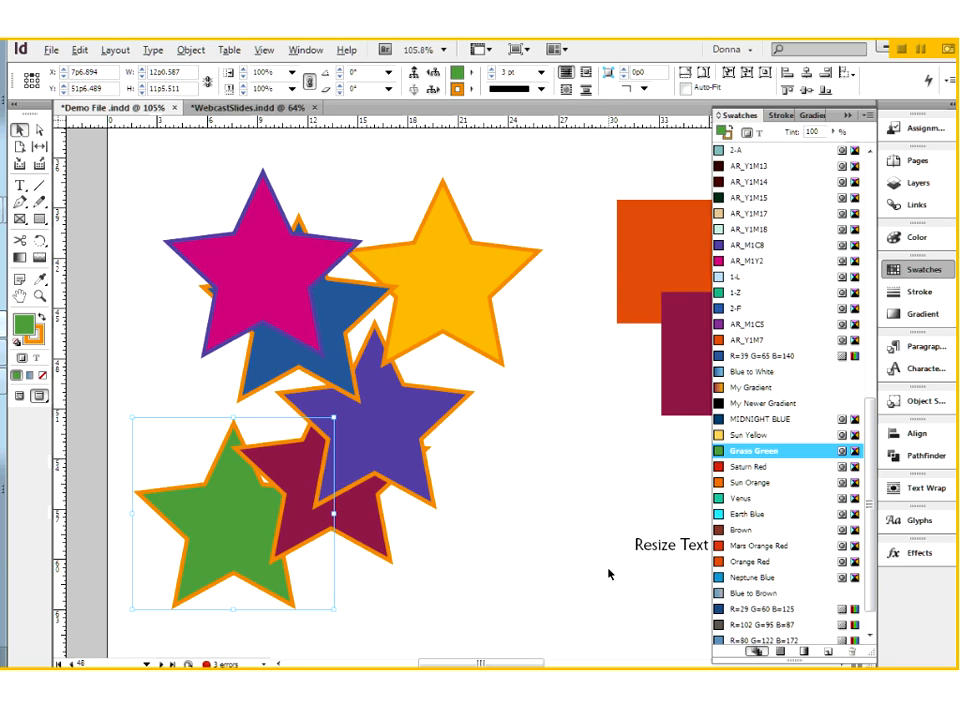
pyautogui.click(601, 617)
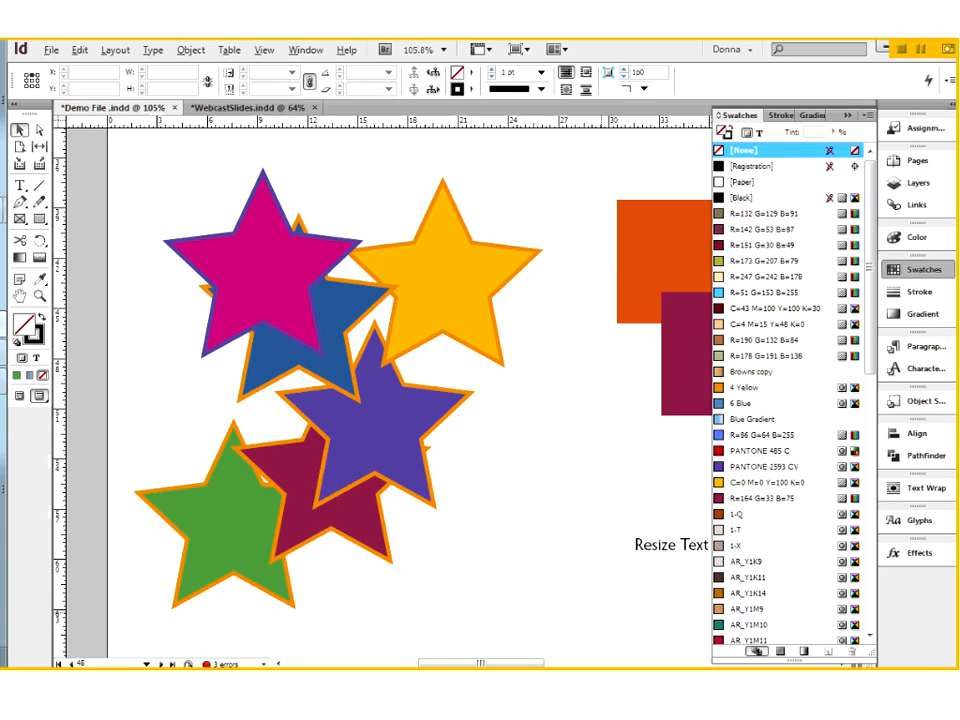
# - Select the star group's content and scale the pink star down to about 7p7 wide by 7p2.5 high
pyautogui.hotkey('ctrl', 'a')
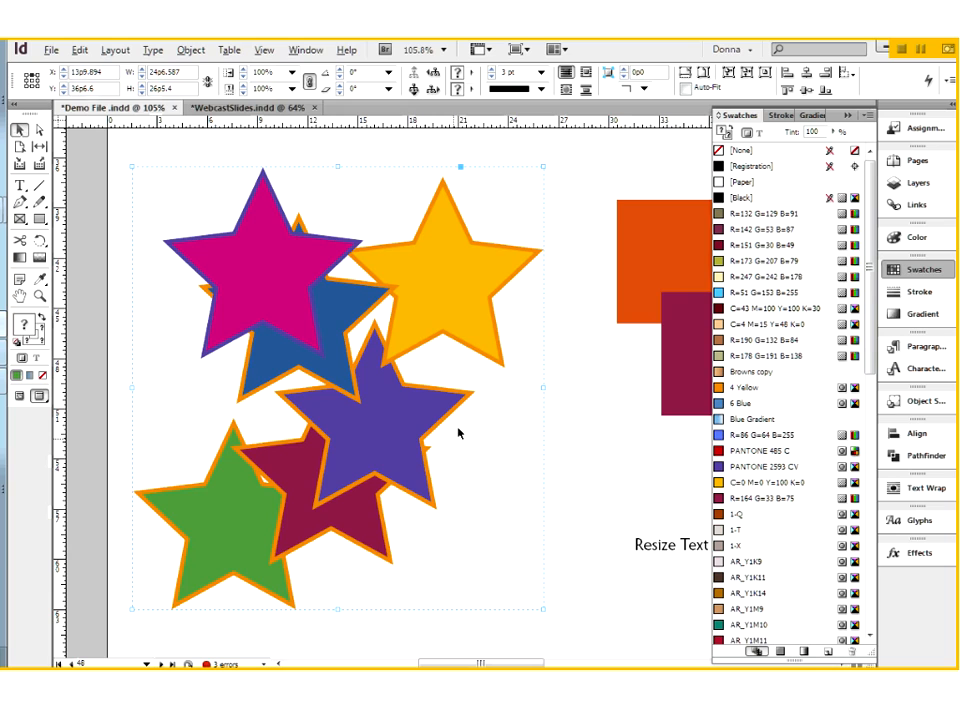
pyautogui.click(413, 91)
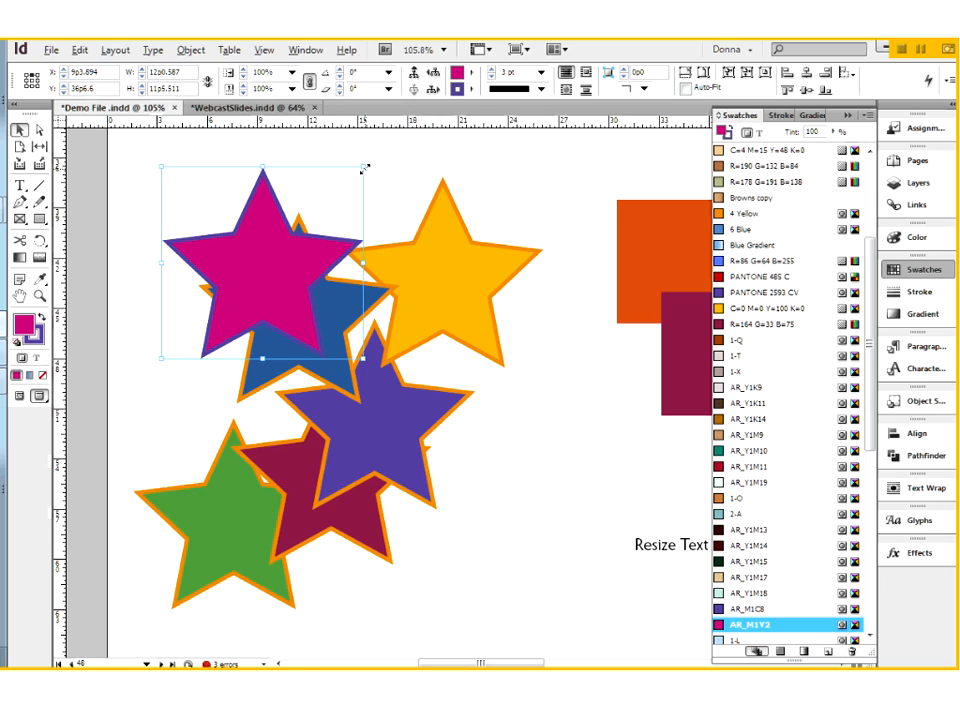
pyautogui.moveTo(363, 167); pyautogui.dragTo(289, 237)
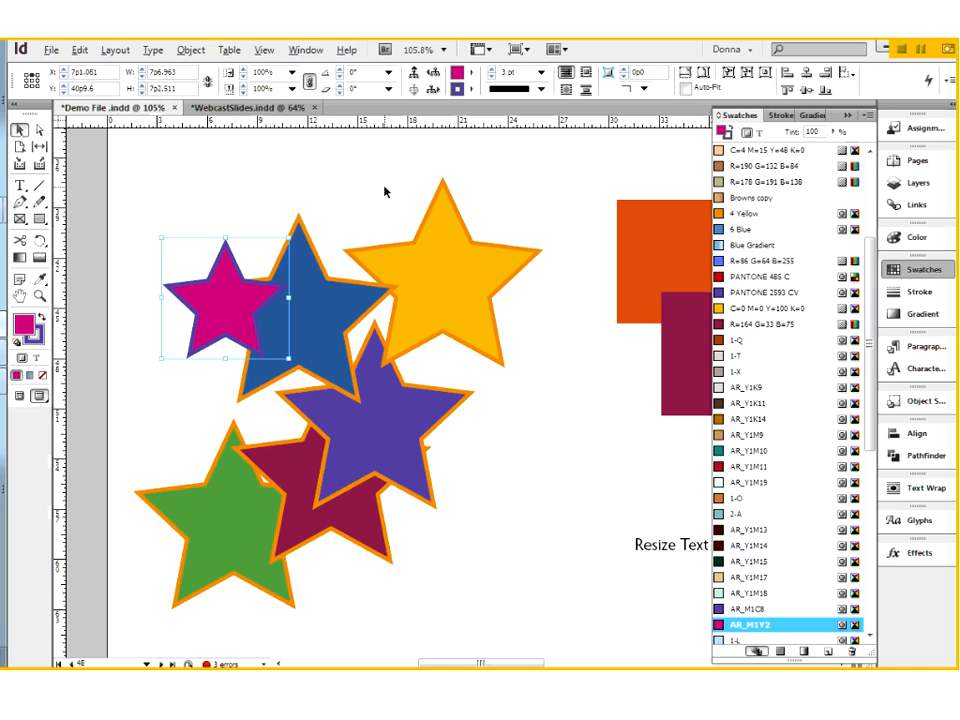
# - Cycle through the objects in the group to the dark red star and fill it with AR_Y1M15
pyautogui.click(433, 92)
pyautogui.click(433, 92)
pyautogui.click(433, 92)
pyautogui.click(433, 92)
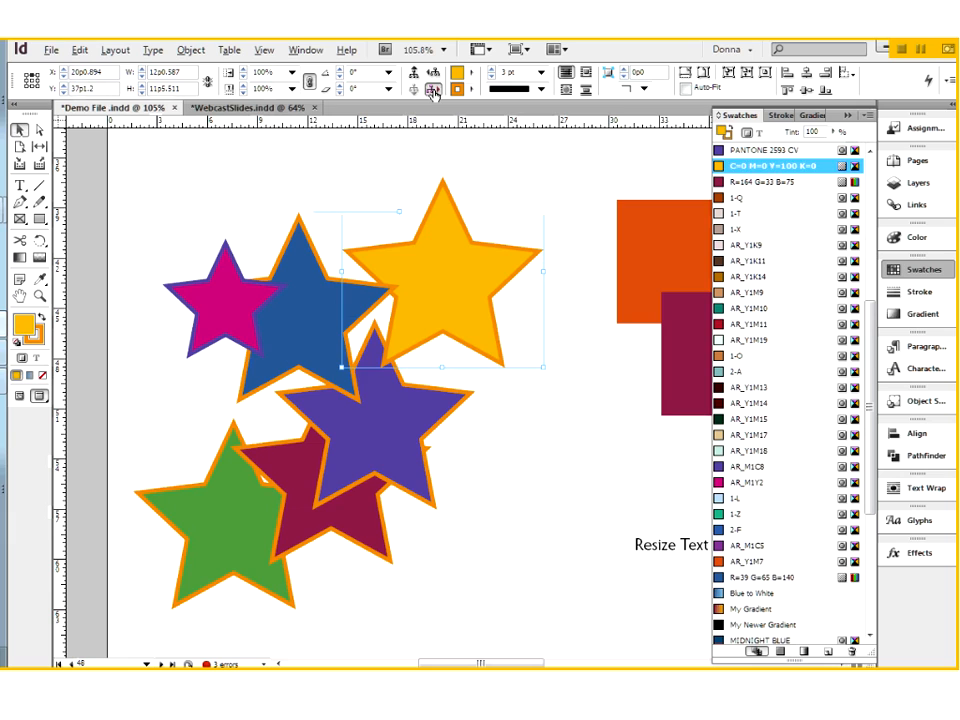
pyautogui.click(433, 92)
pyautogui.click(433, 92)
pyautogui.click(433, 92)
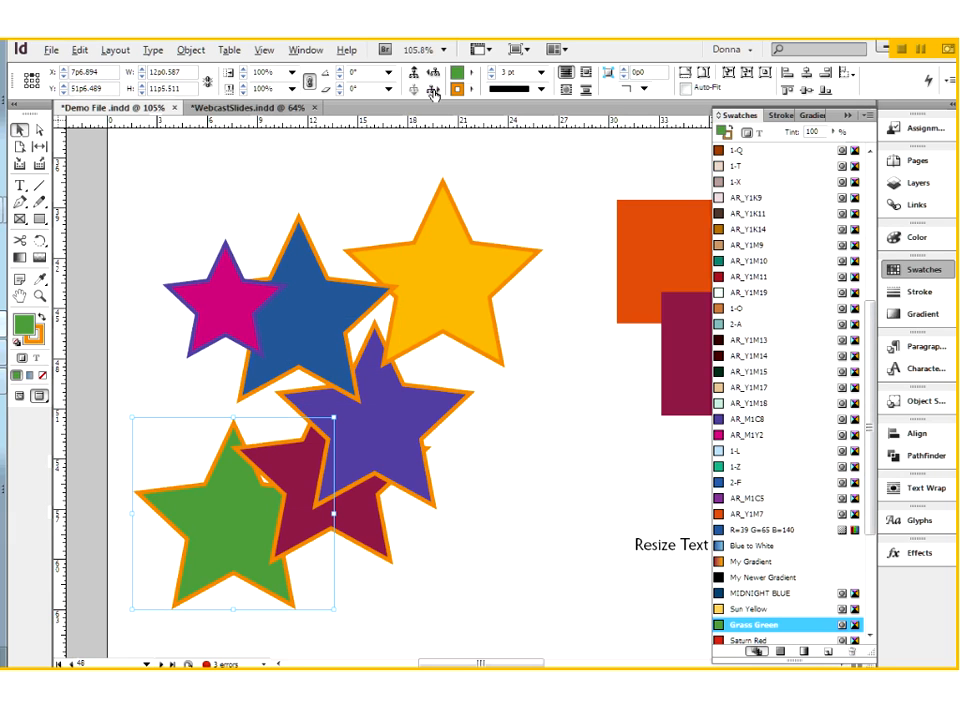
pyautogui.click(433, 92)
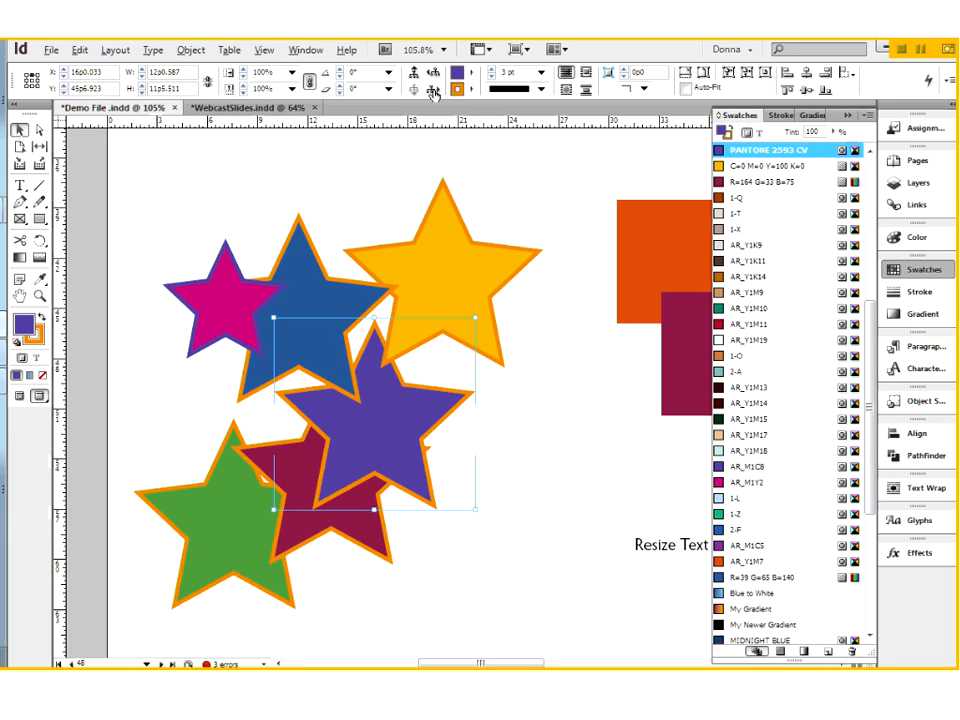
pyautogui.click(433, 92)
pyautogui.click(433, 92)
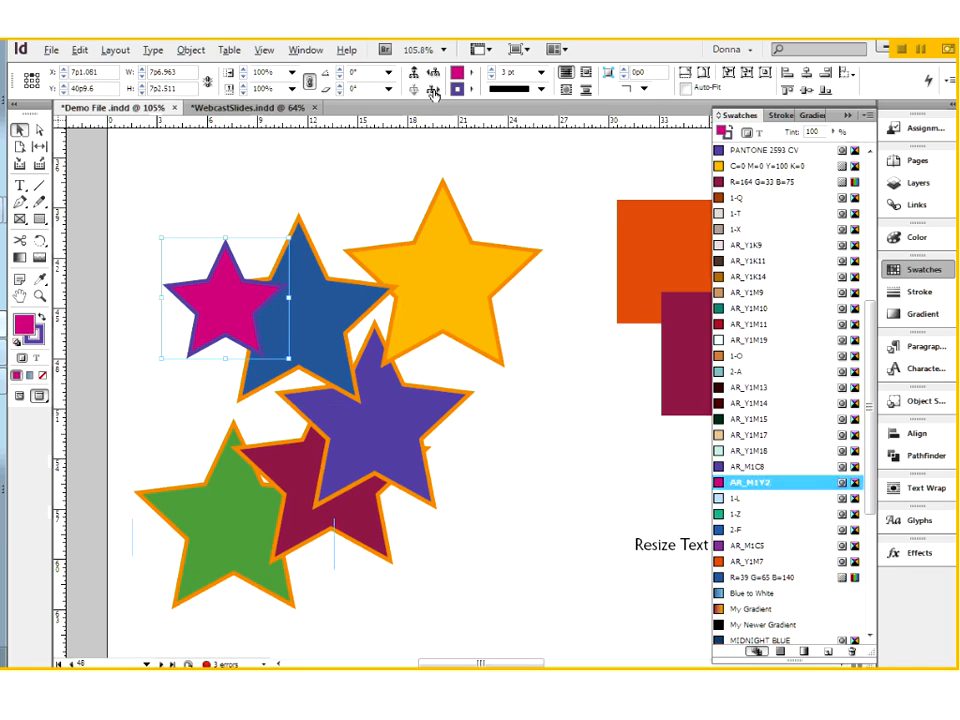
pyautogui.click(433, 92)
pyautogui.click(433, 92)
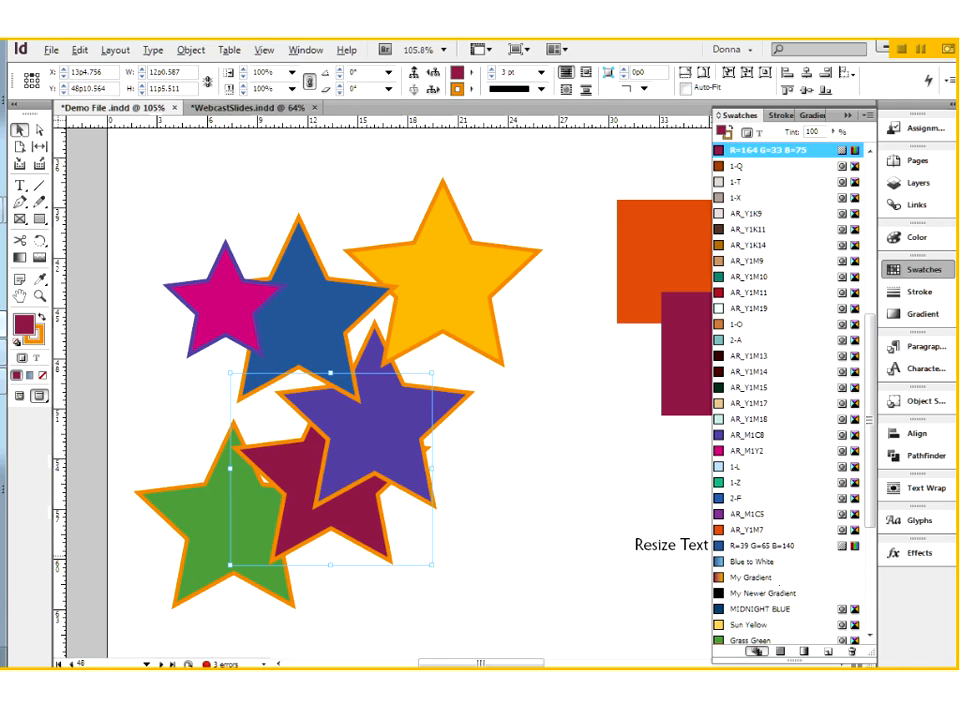
pyautogui.click(718, 388)
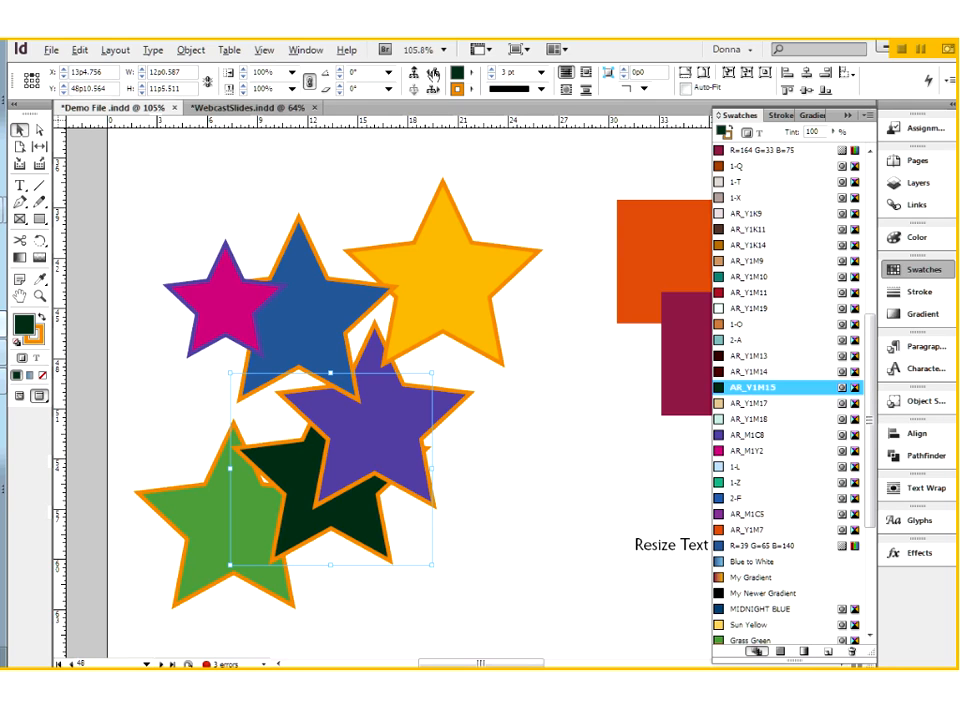
# - Step backward and forward through the group's objects to the dark blue star, and select the group that contains it
pyautogui.click(433, 74)
pyautogui.click(433, 74)
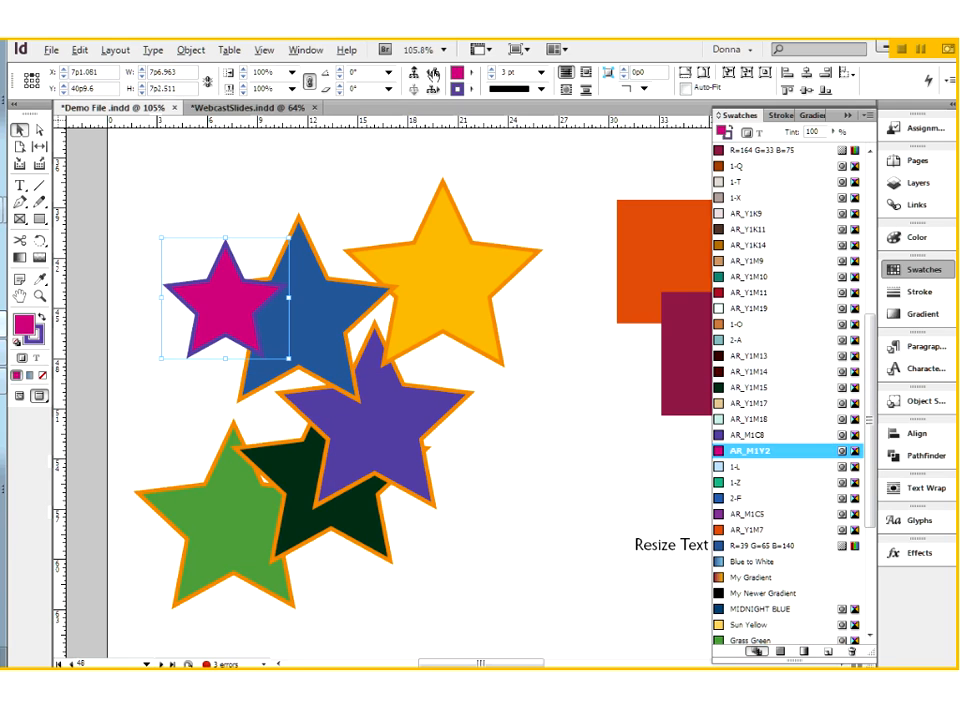
pyautogui.click(433, 76)
pyautogui.click(433, 76)
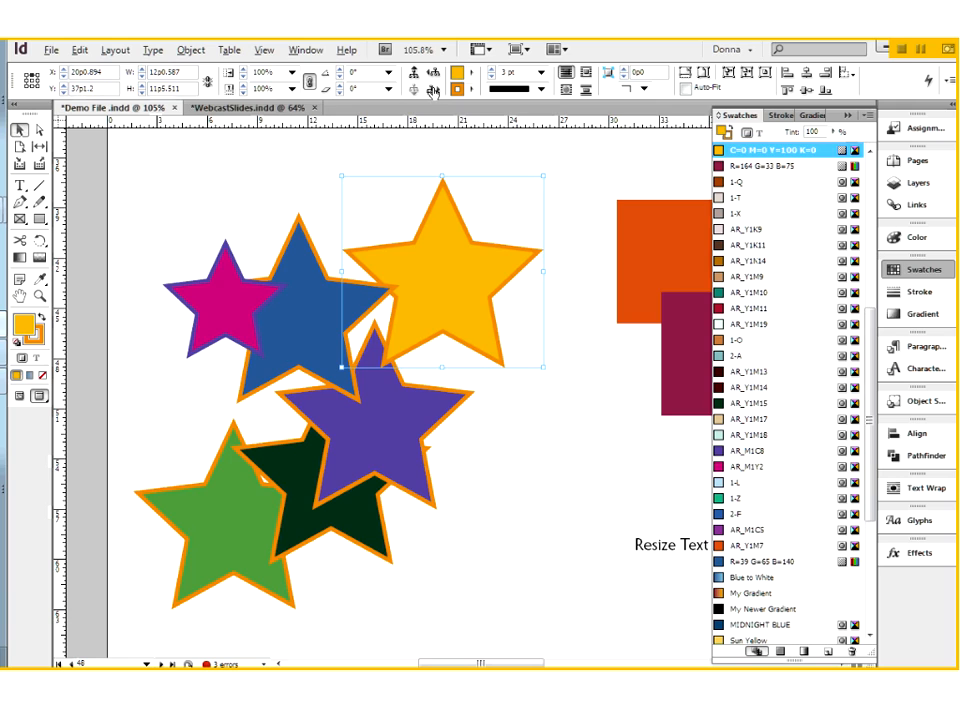
pyautogui.click(433, 91)
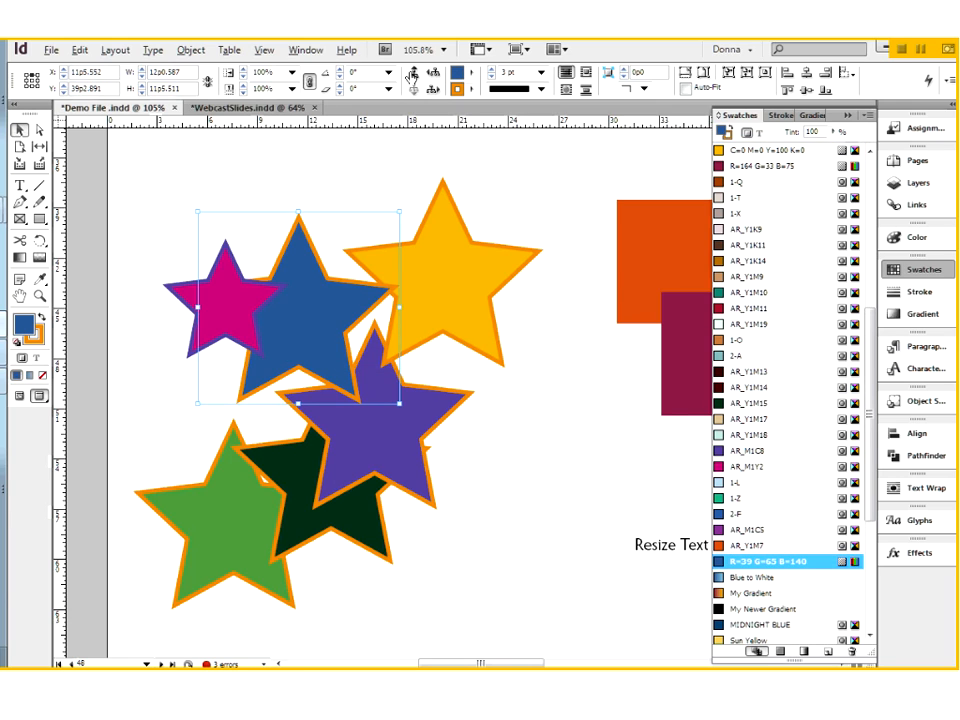
pyautogui.click(415, 75)
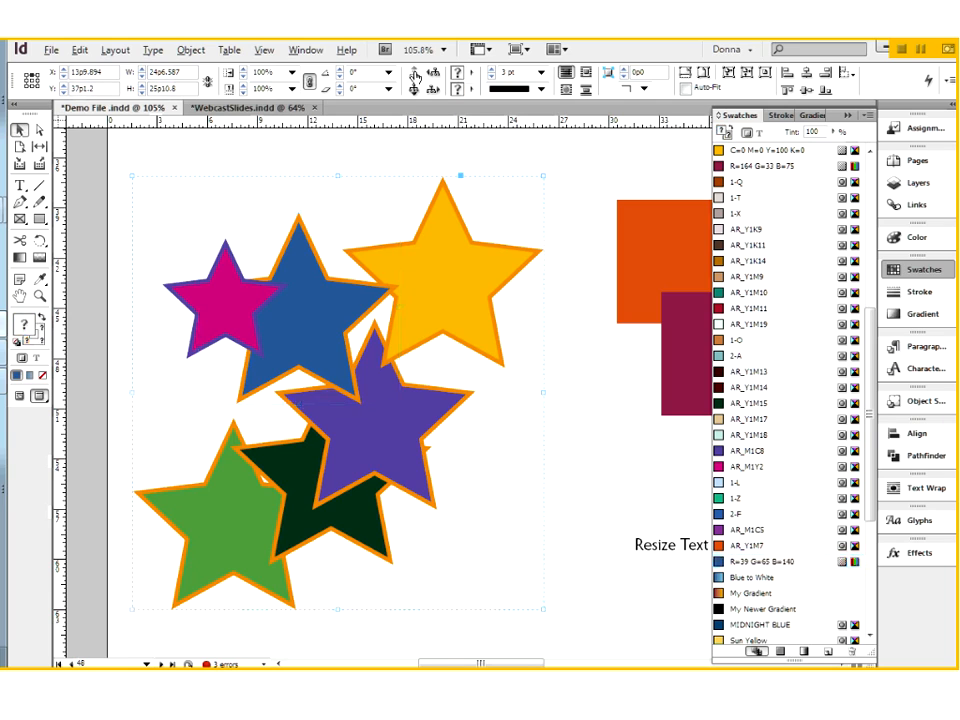
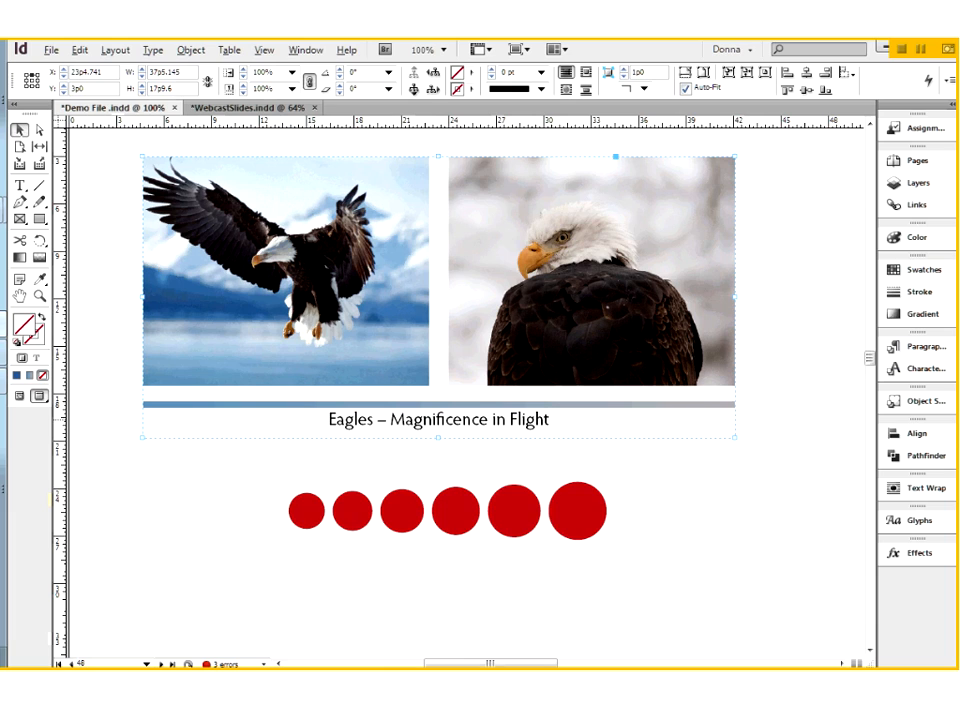
# - Try enlarging the "Resize Text Box" frame to about 11p4 wide by 2p3.8 high without scaling its text, and undo the resize
pyautogui.click(414, 91)
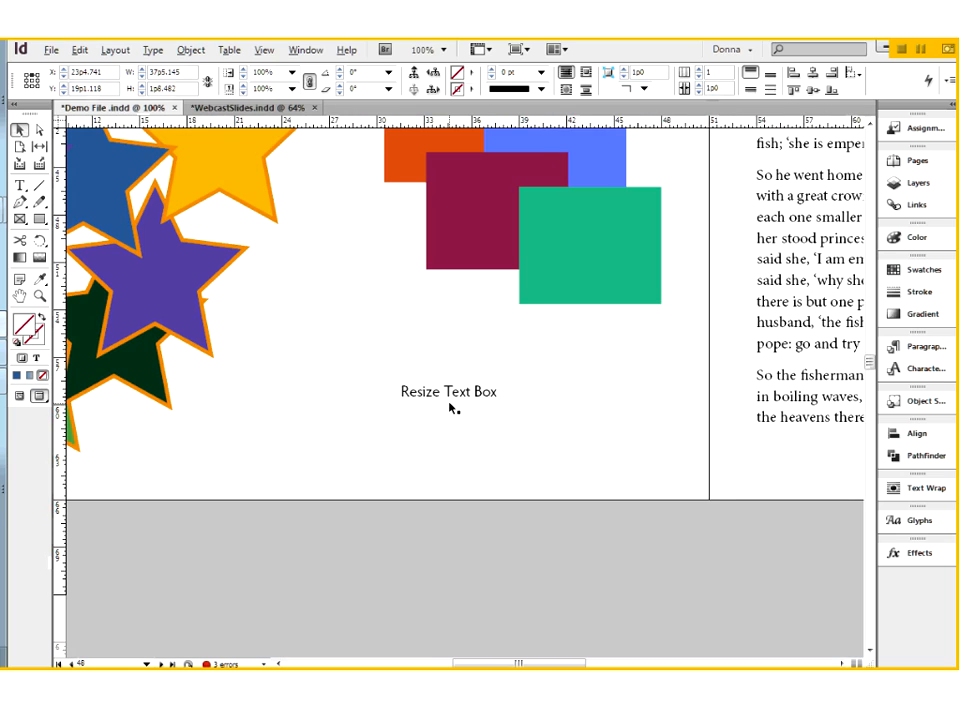
pyautogui.click(450, 403)
pyautogui.hotkey('ctrl', 'space')
pyautogui.moveTo(314, 317); pyautogui.dragTo(564, 471)
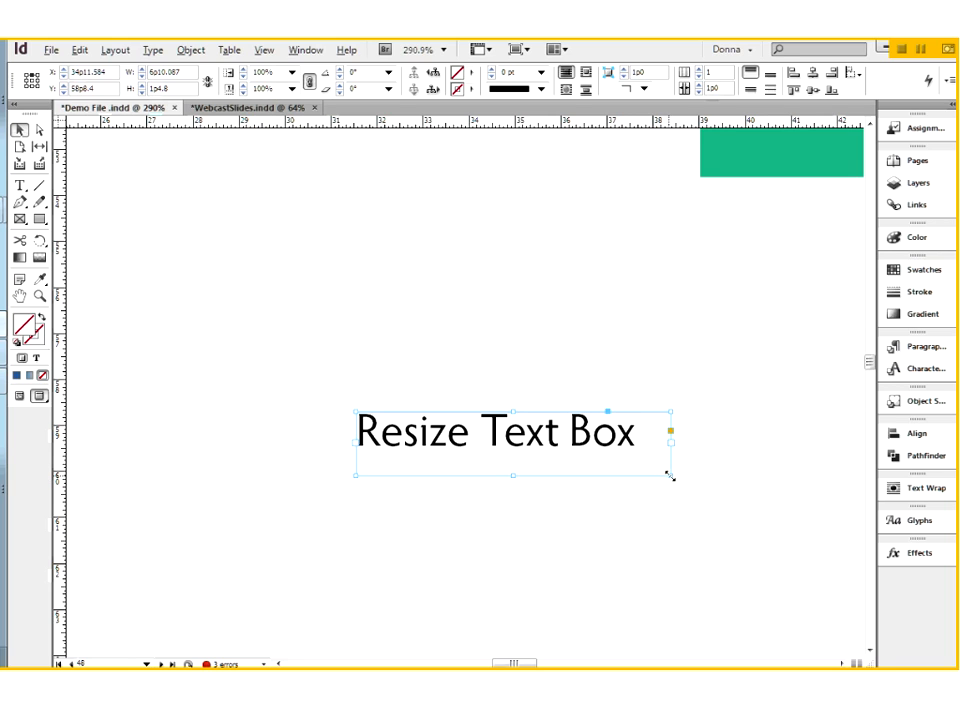
pyautogui.moveTo(673, 481); pyautogui.dragTo(838, 520)
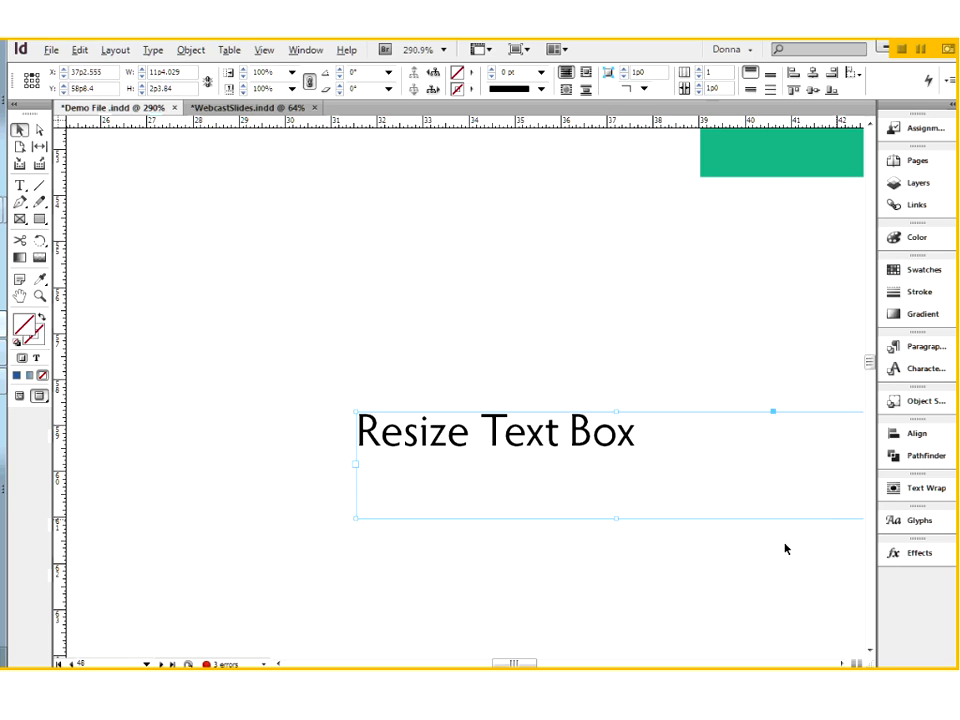
pyautogui.moveTo(654, 566); pyautogui.dragTo(635, 573)
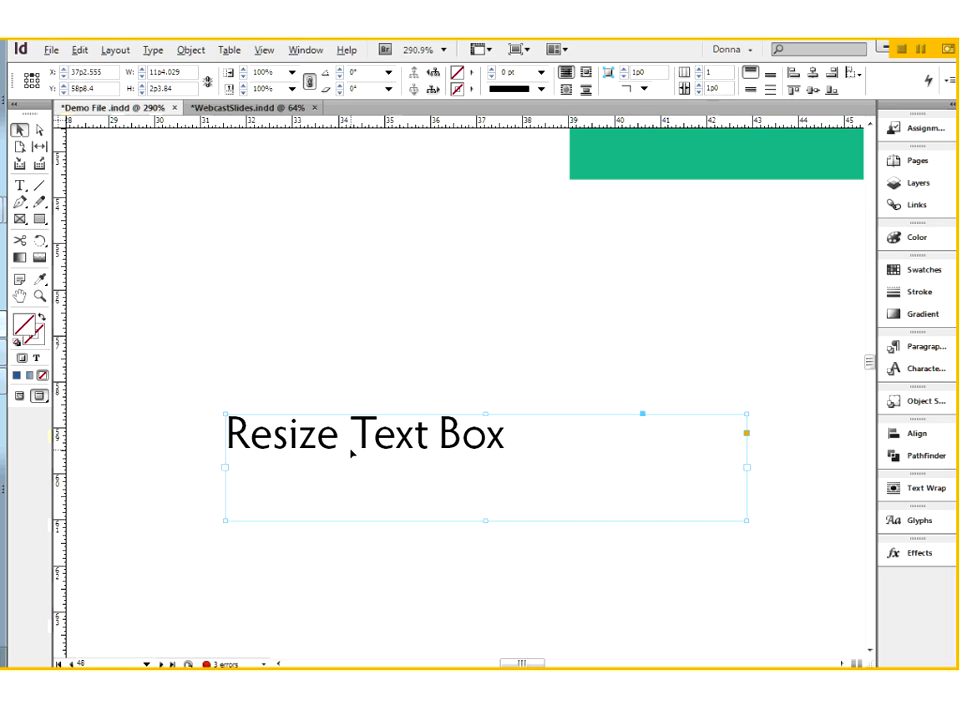
pyautogui.hotkey('ctrl', 'alt', 'c')
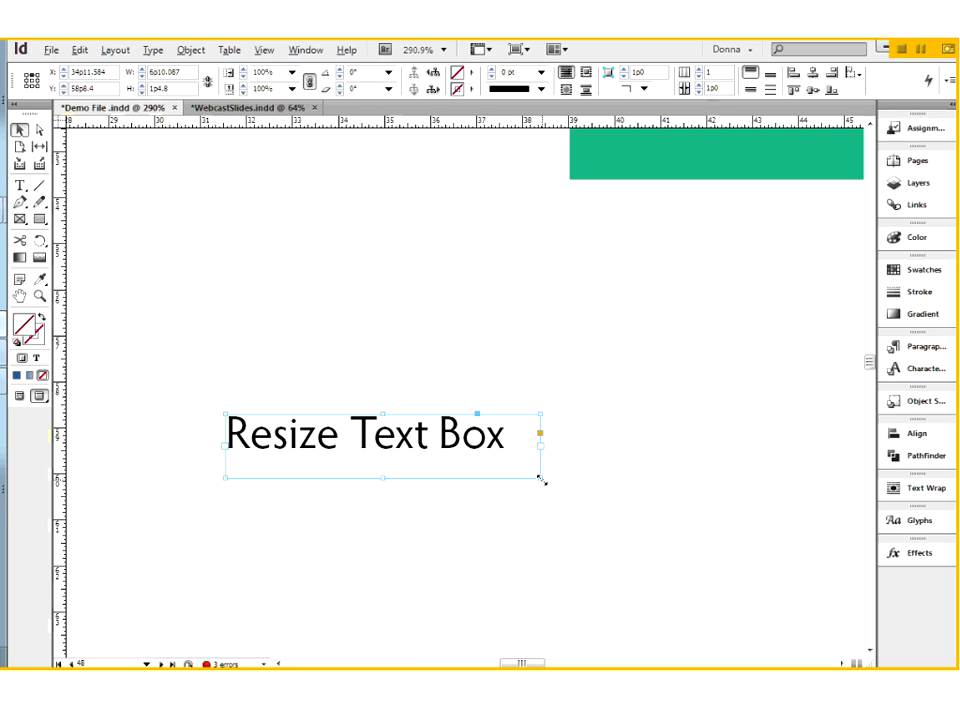
# - Try scaling the frame with its text to about 8p11.5 by 4p1.6, and squeeze it to about 4p4.7 by 4p7.8, undoing the scaling
pyautogui.moveTo(541, 480); pyautogui.dragTo(637, 604)
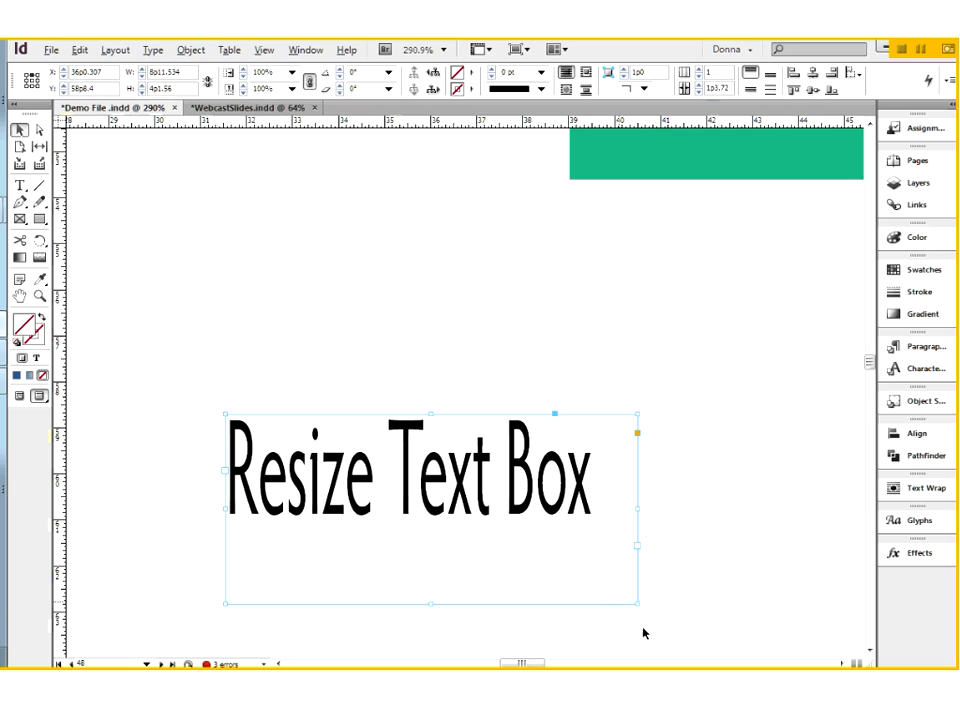
pyautogui.moveTo(637, 604); pyautogui.dragTo(425, 628)
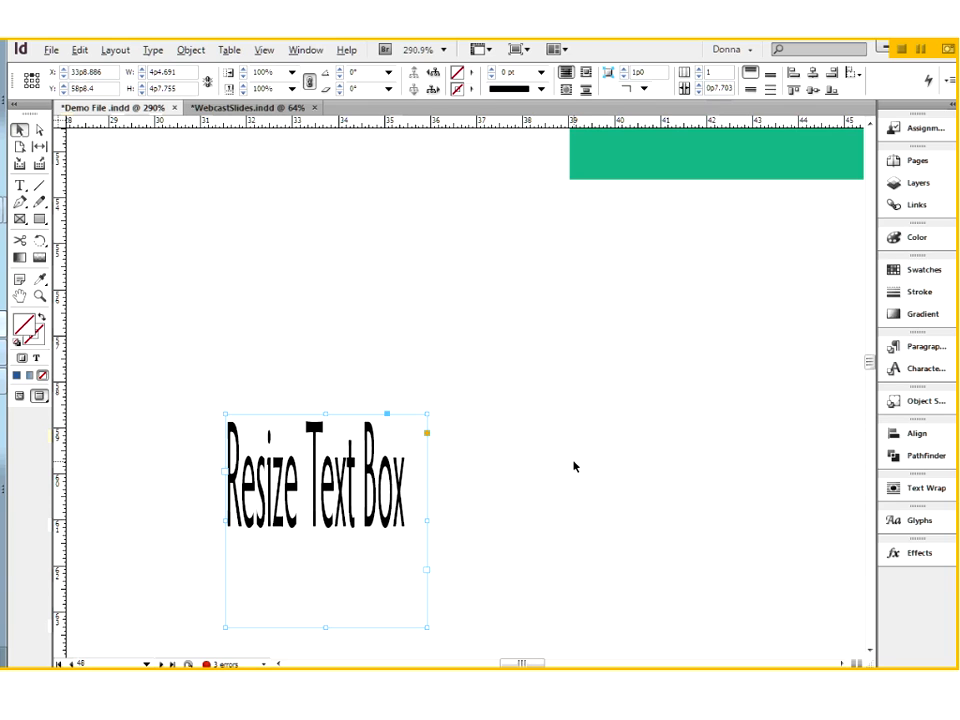
pyautogui.hotkey('ctrl', 'z')
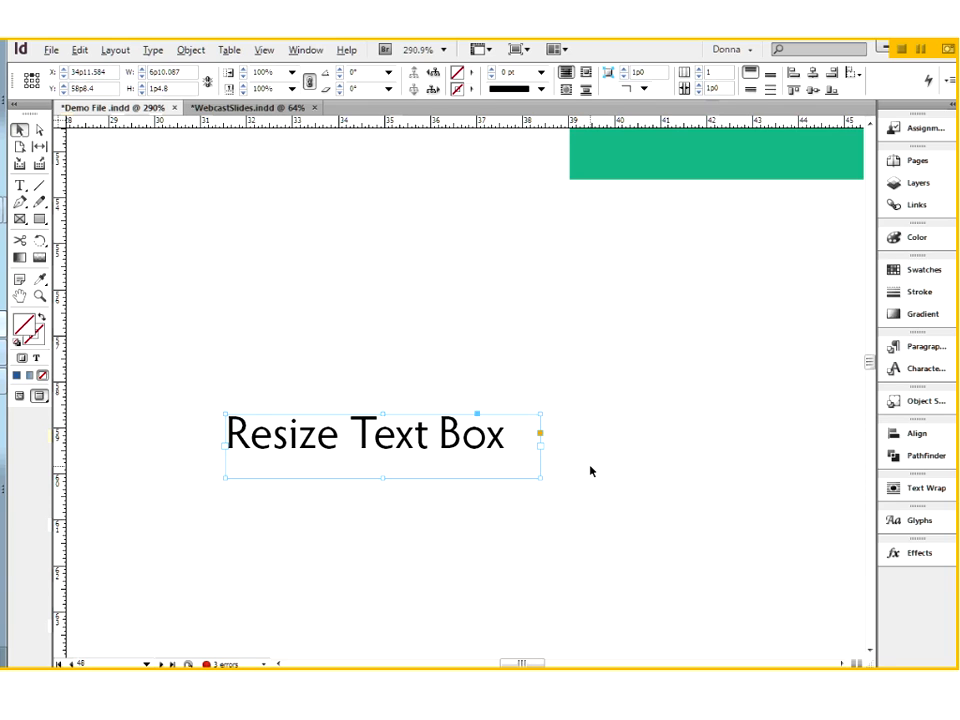
# - Scale the eagle group, including its images and caption, down proportionally to about 21p0.5 wide by 10p0 high
pyautogui.scroll(3, 600, 413)
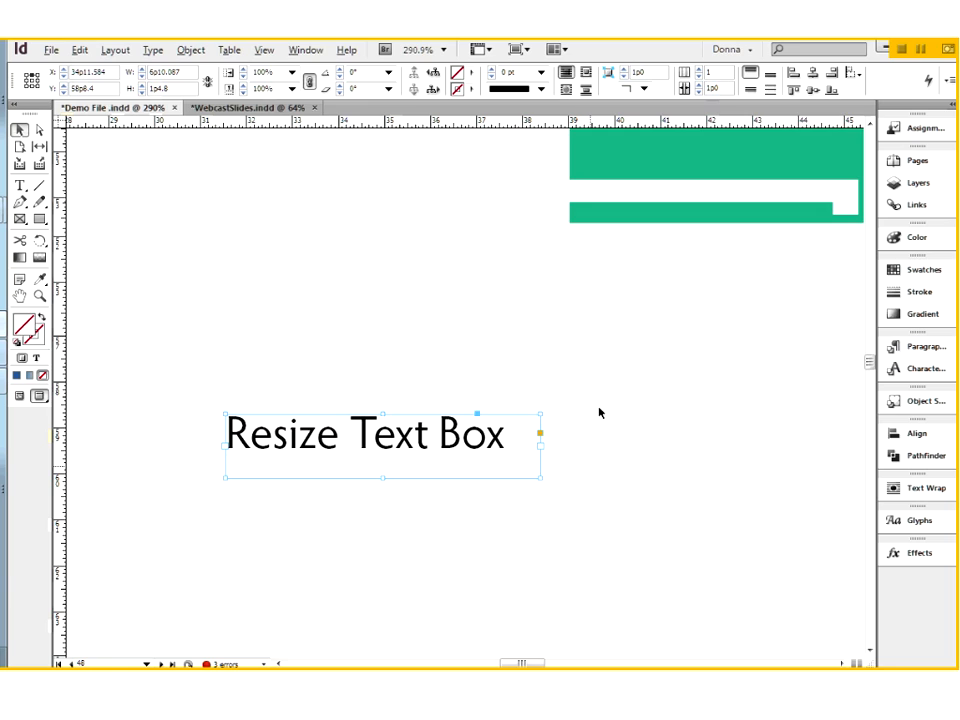
pyautogui.scroll(5, 600, 413)
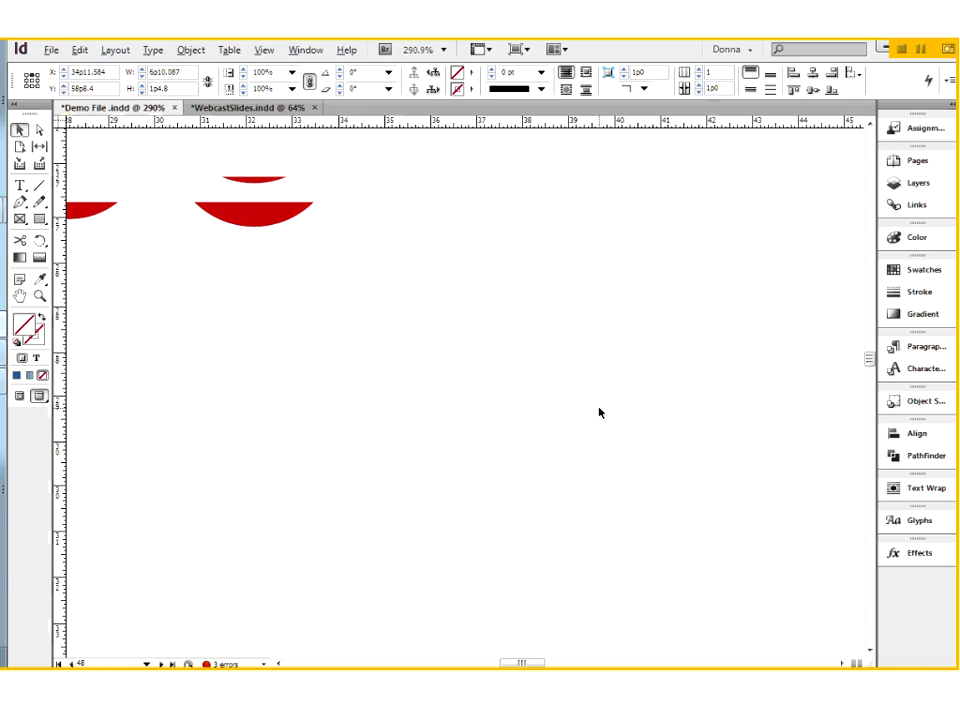
pyautogui.hotkey('ctrl', '0')
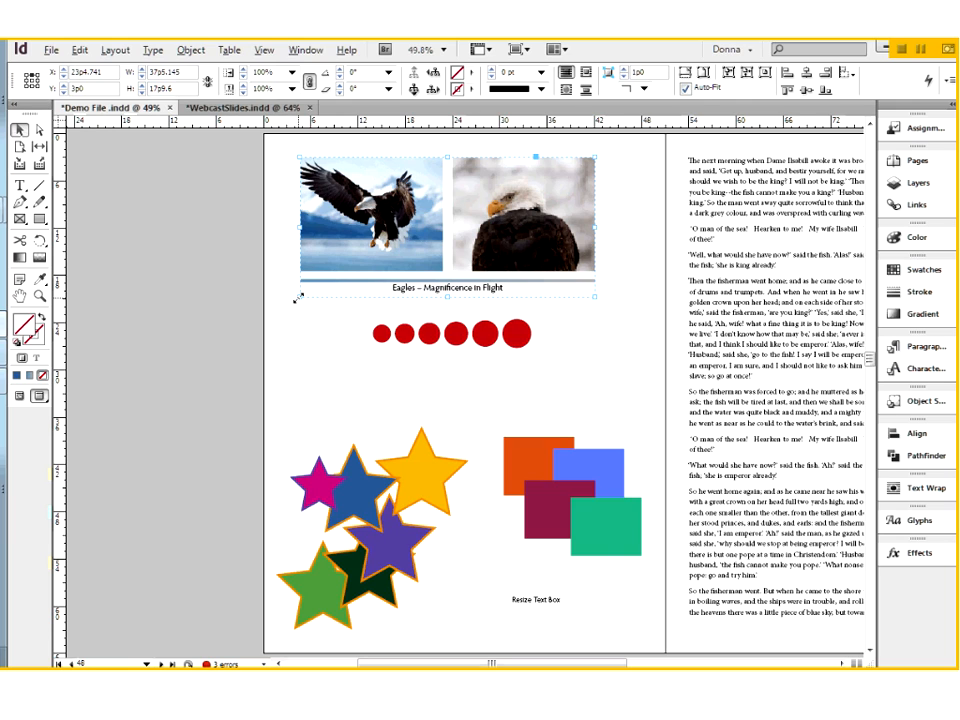
pyautogui.moveTo(313, 287); pyautogui.dragTo(428, 235)
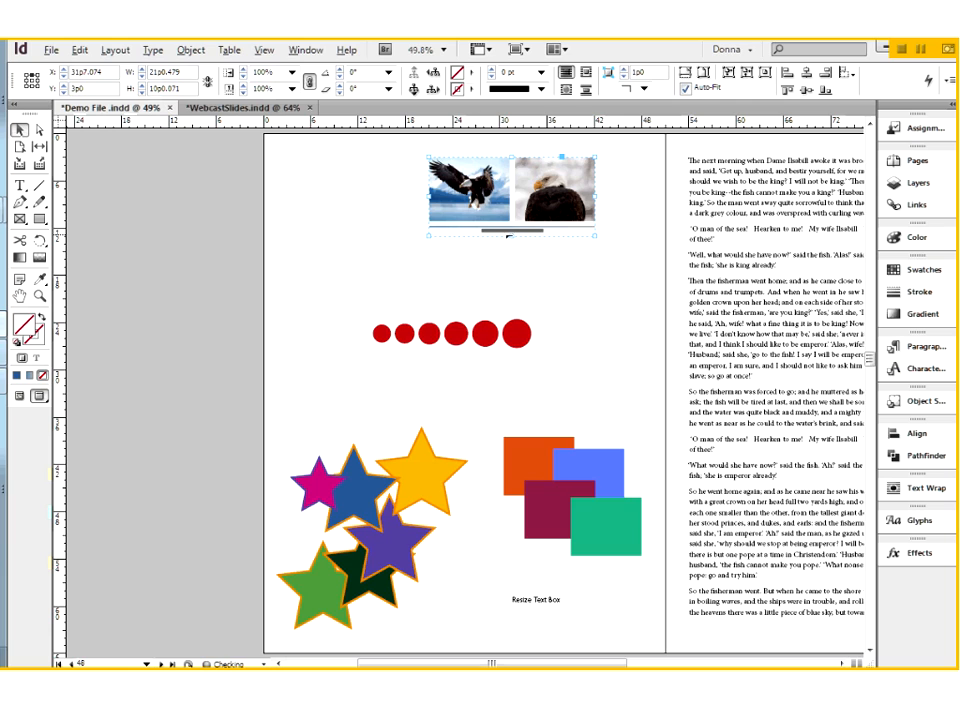
# - Examine the caption's type size in the scaled eagle group by selecting part of the text, the word "Flight" and the whole line
pyautogui.hotkey('ctrl', 'space')
pyautogui.moveTo(401, 202); pyautogui.dragTo(634, 270)
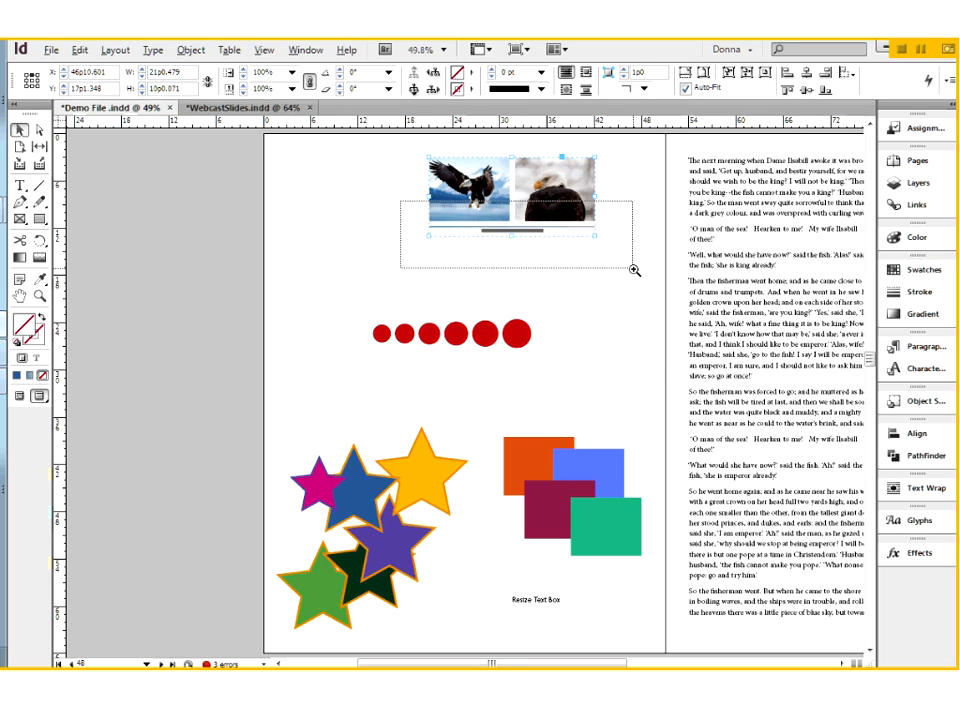
pyautogui.moveTo(634, 270); pyautogui.dragTo(634, 270)
pyautogui.moveTo(456, 381); pyautogui.dragTo(381, 381)
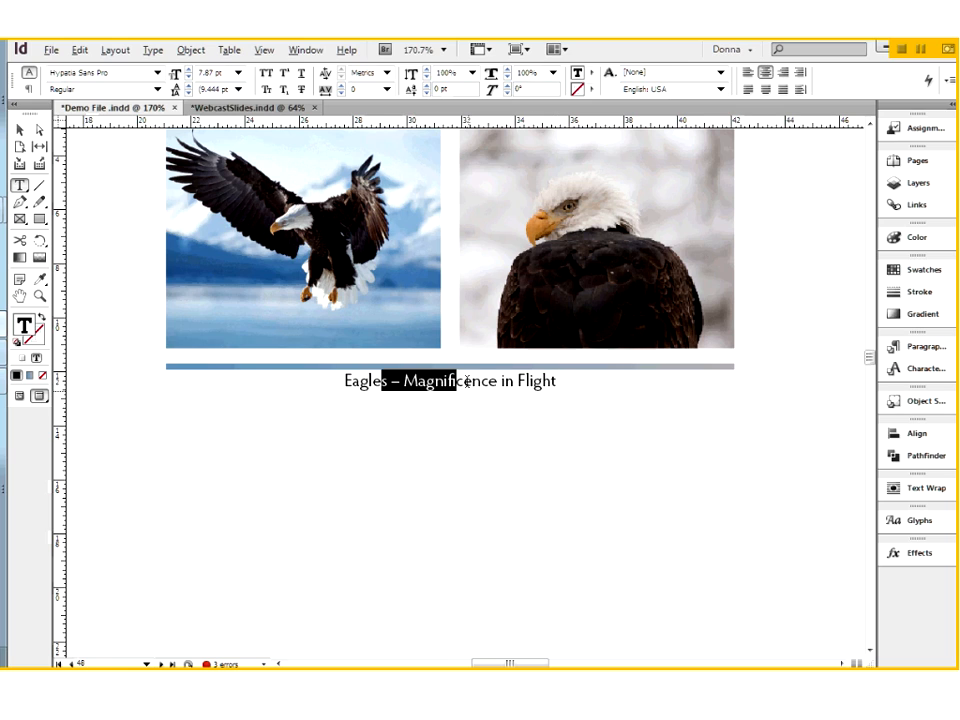
pyautogui.click(533, 384)
pyautogui.doubleClick(533, 384)
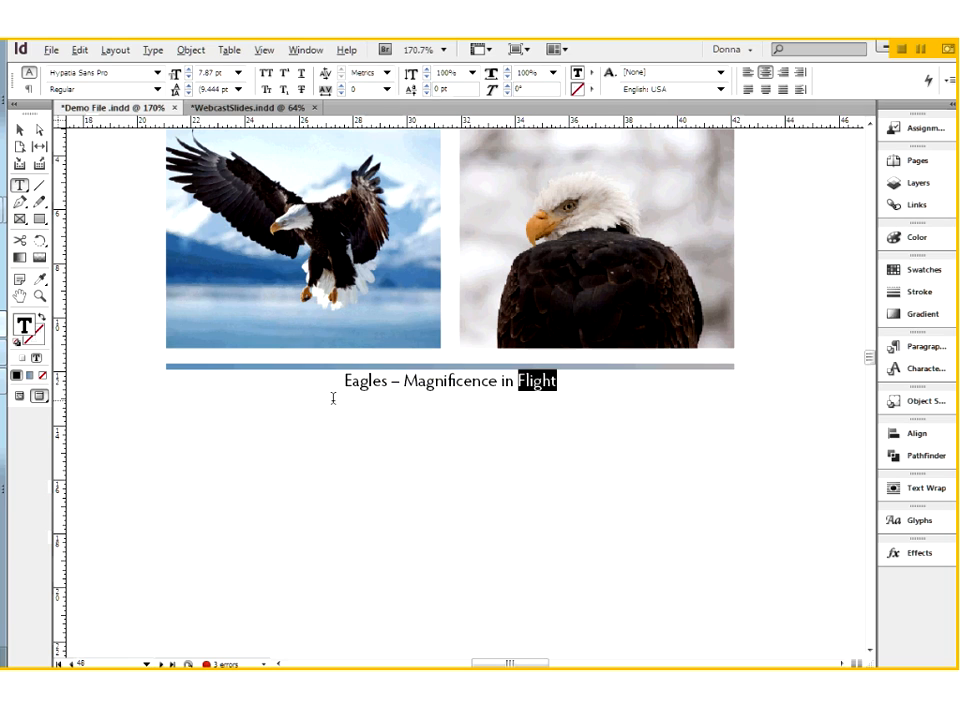
pyautogui.keyDown('shift'); pyautogui.click(332, 396); pyautogui.keyUp('shift')
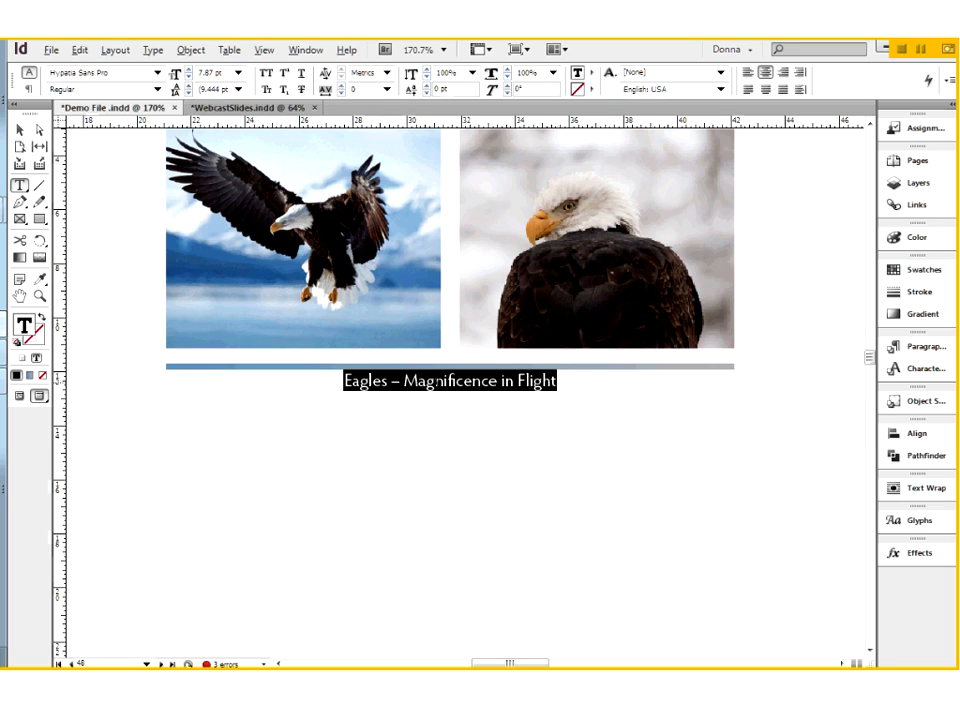
pyautogui.click(433, 381)
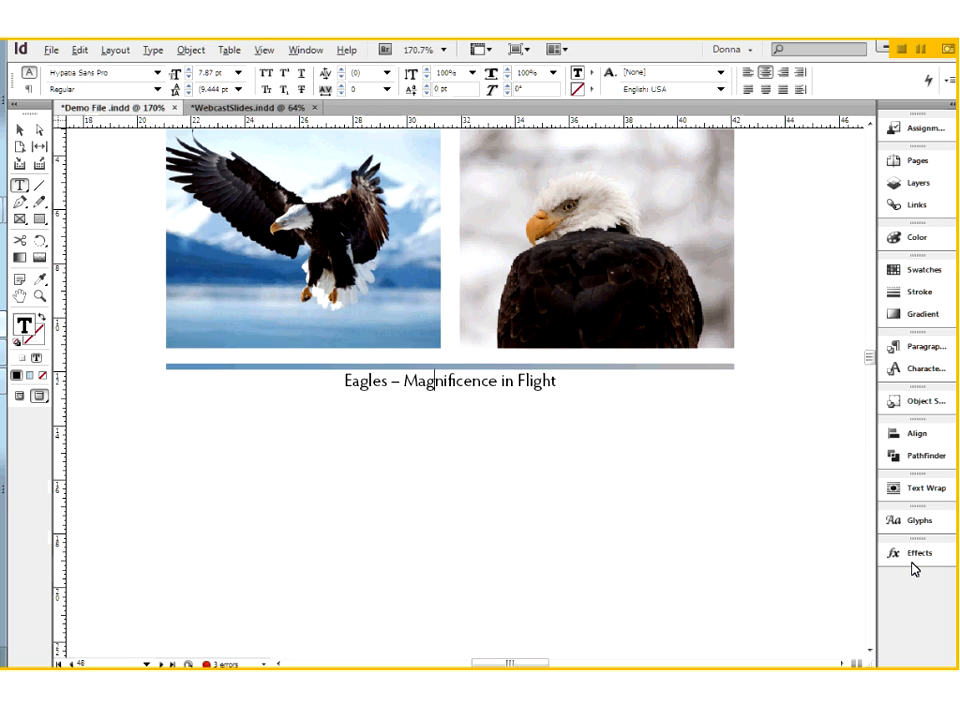